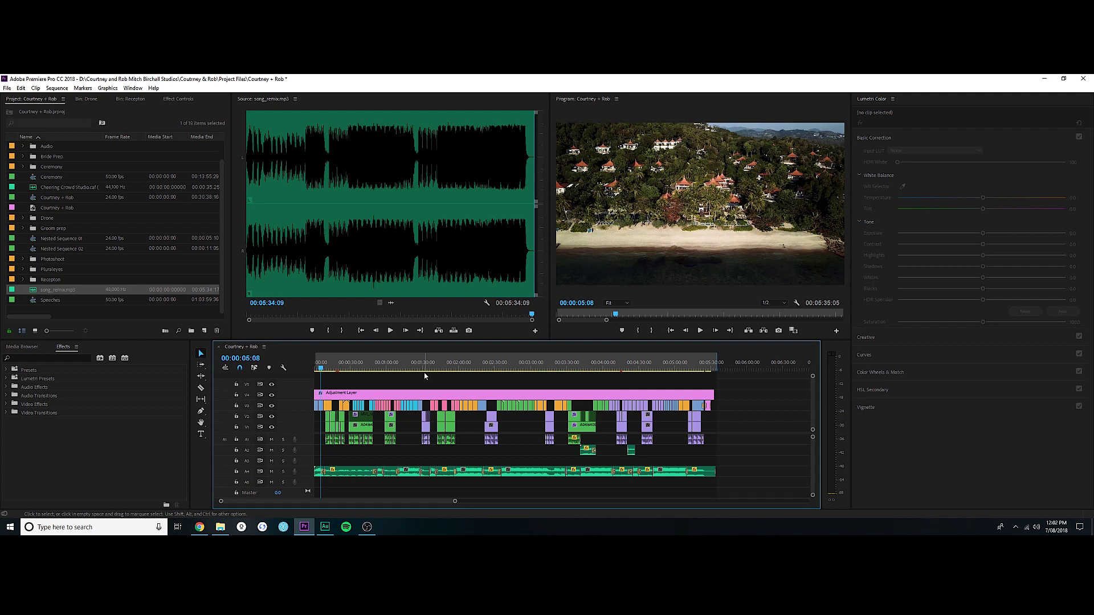
# Load the all-my-love-imaginary-future song in the Source monitor and confirm its 00:03:50:17 length.
pyautogui.scroll(1, 114, 228)
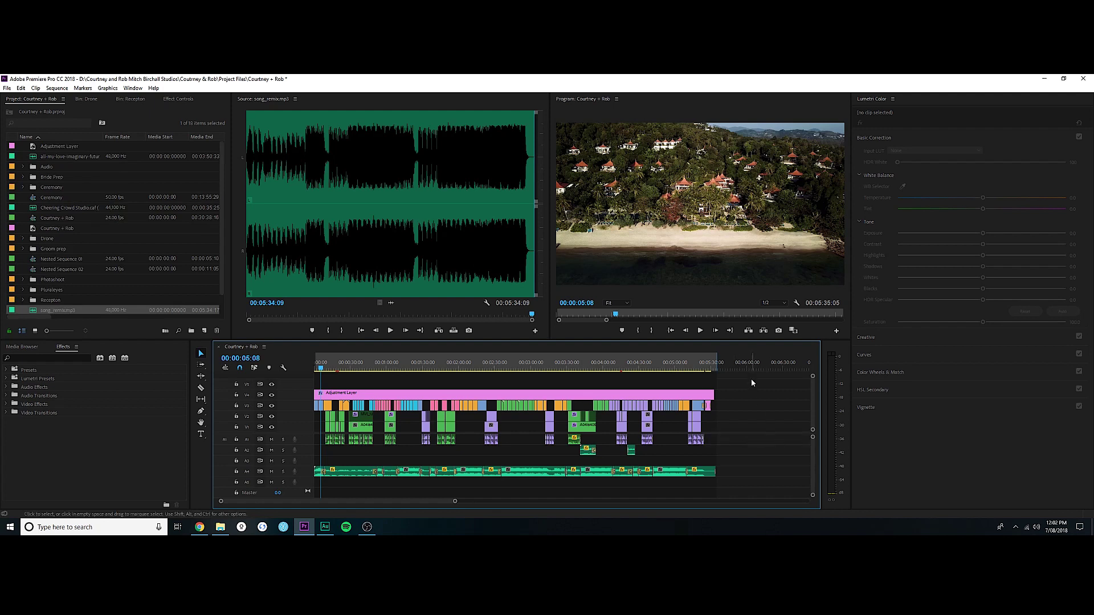
pyautogui.moveTo(751, 383); pyautogui.dragTo(748, 439)
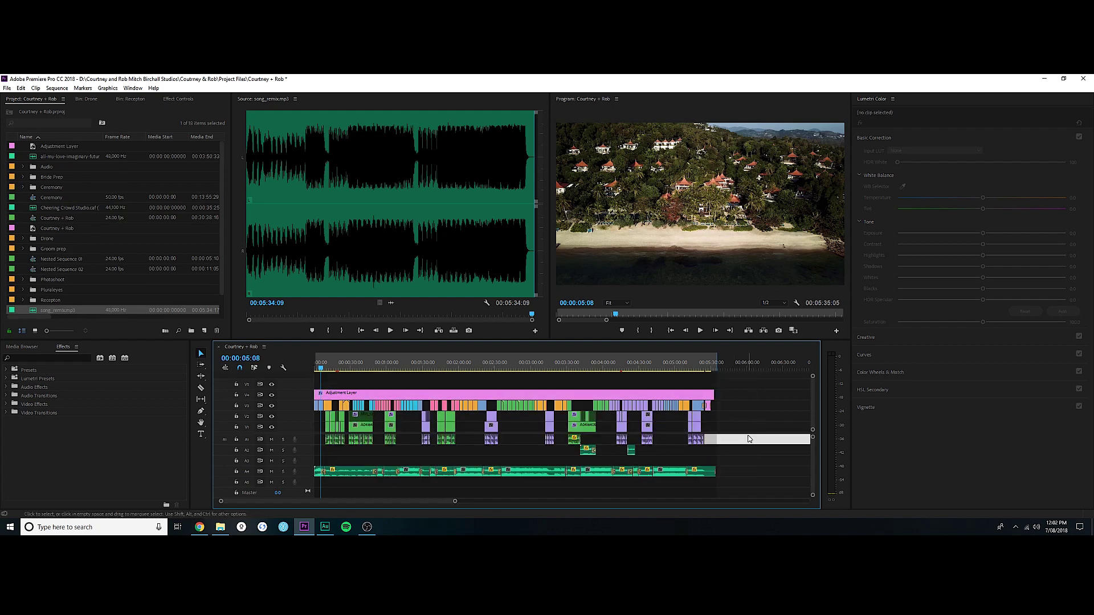
pyautogui.click(761, 439)
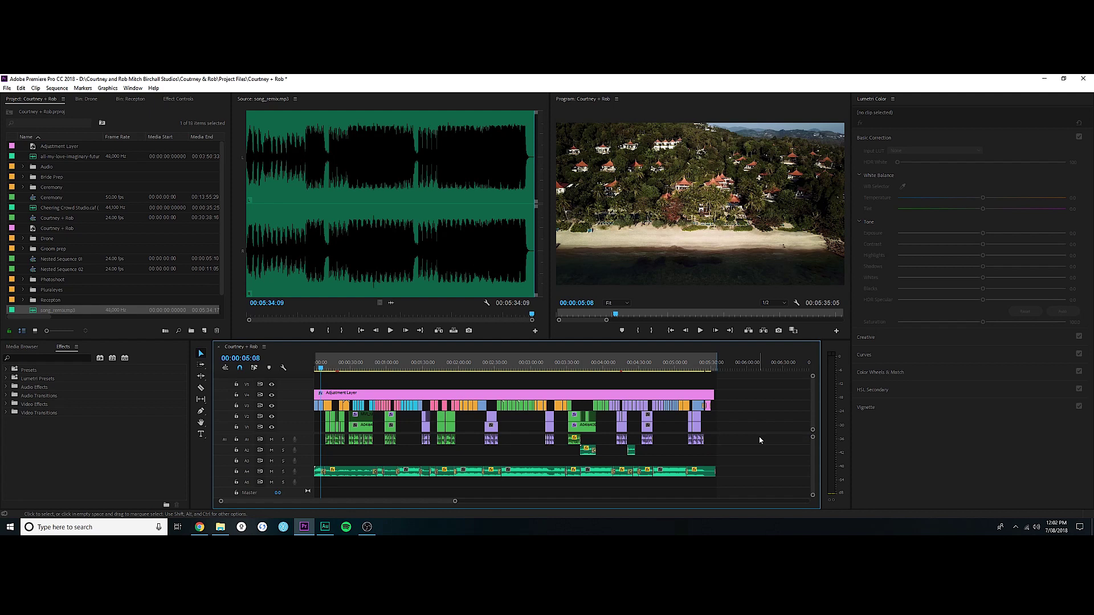
pyautogui.doubleClick(47, 155)
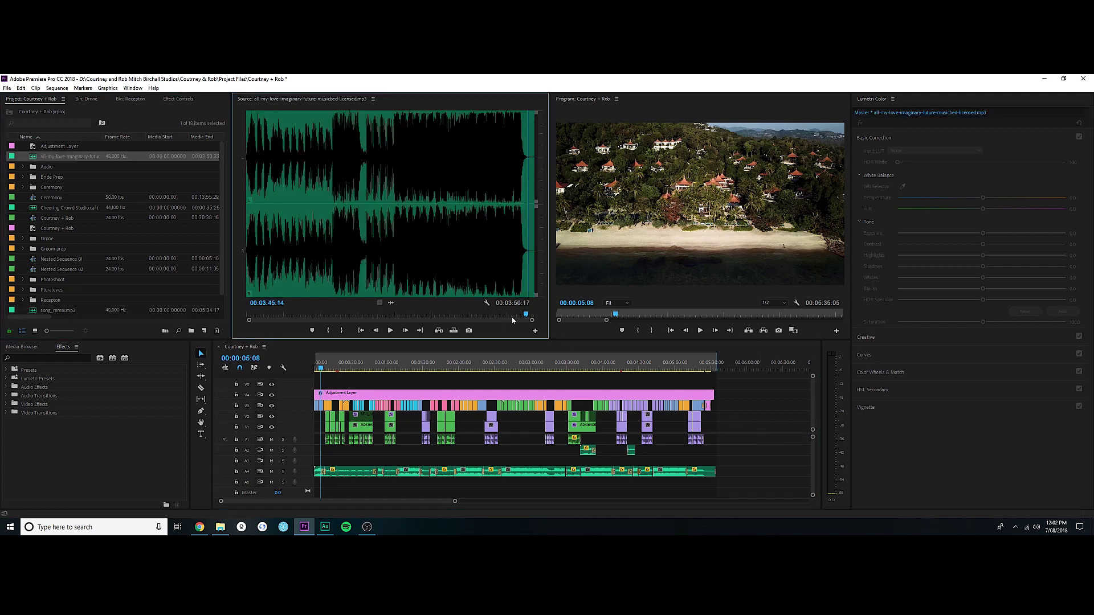
pyautogui.press('End')
# Place the song on track A5 and razor-cut it at 00:01:09:17.
pyautogui.click(75, 158)
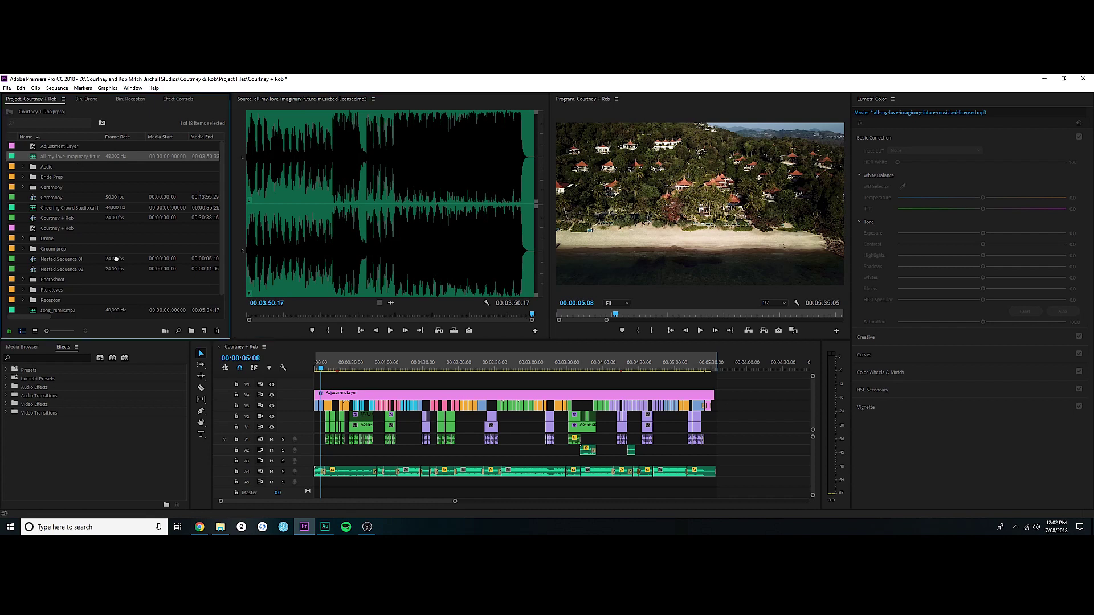
pyautogui.moveTo(116, 259); pyautogui.dragTo(320, 482)
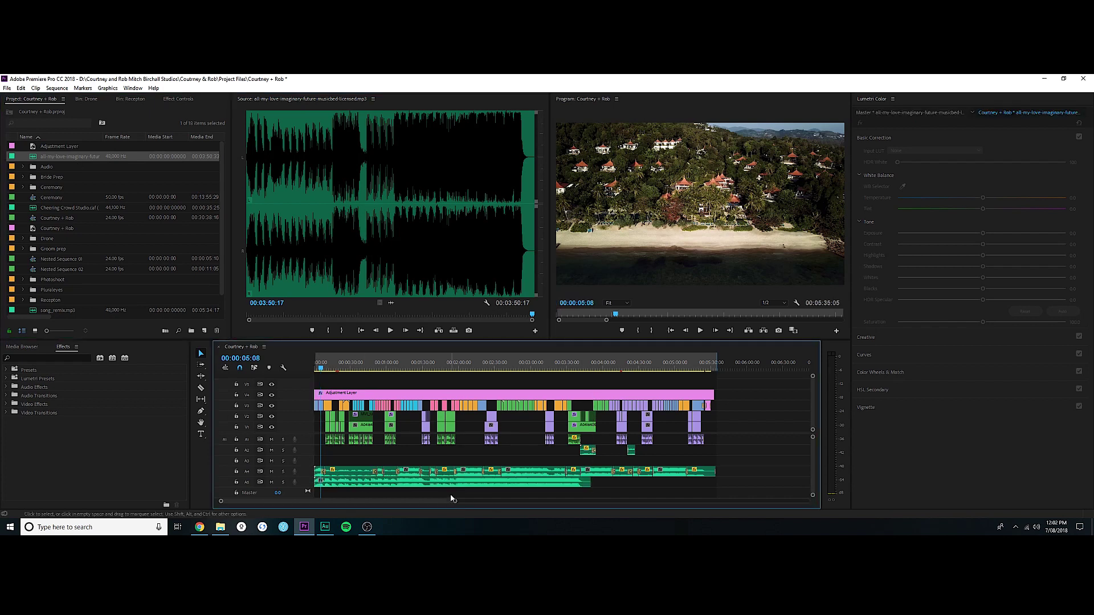
pyautogui.press('c')
pyautogui.click(400, 359)
pyautogui.press('=')
pyautogui.press('=')
pyautogui.press('=')
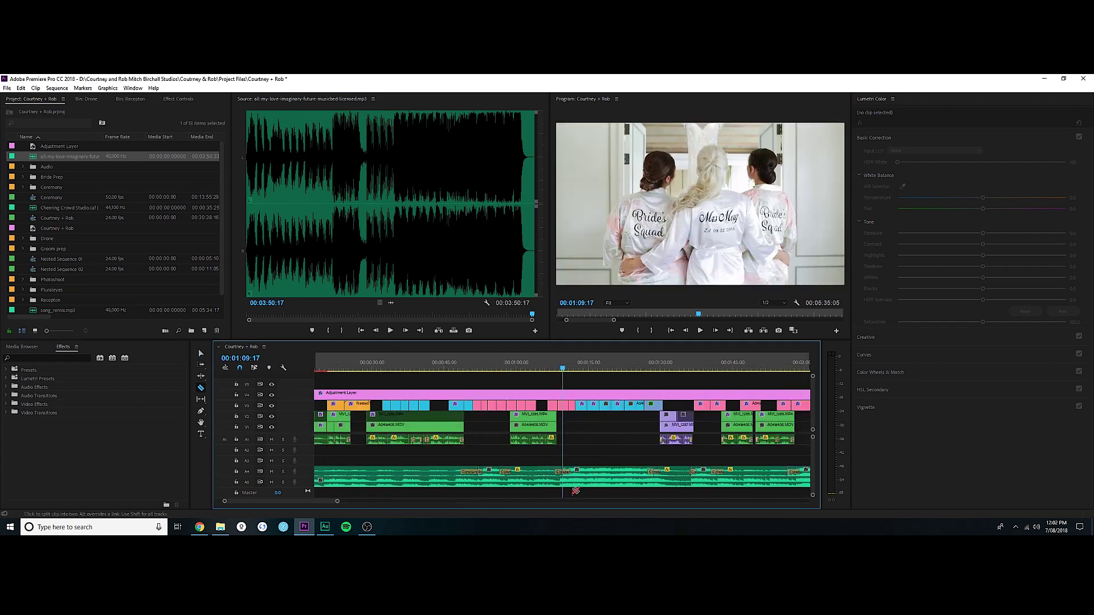
pyautogui.click(559, 481)
pyautogui.press('-')
pyautogui.click(641, 368)
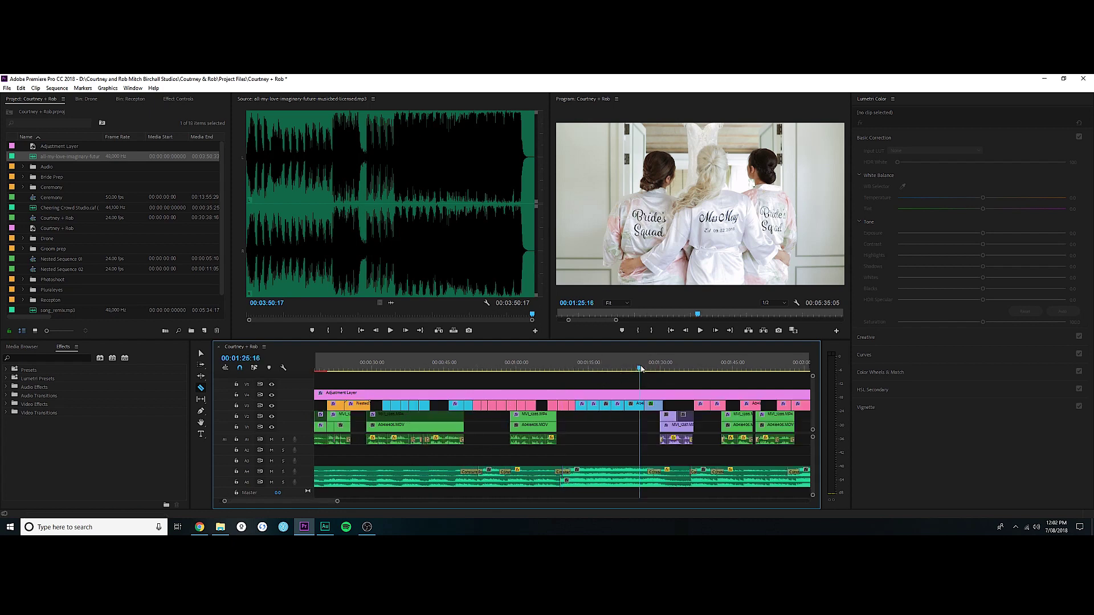
pyautogui.press('=')
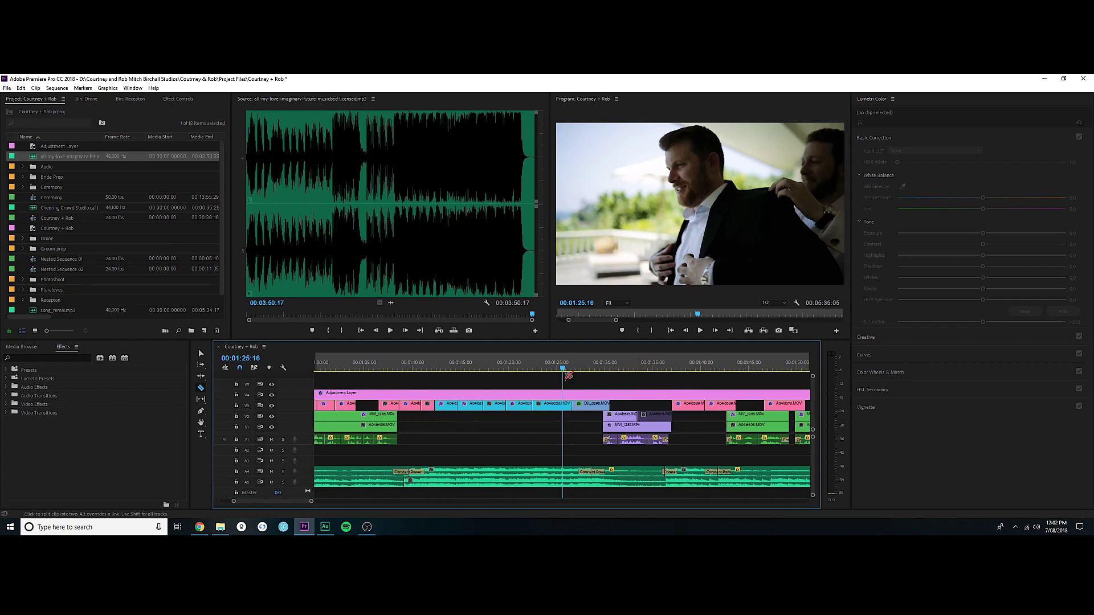
pyautogui.moveTo(567, 367); pyautogui.dragTo(572, 366)
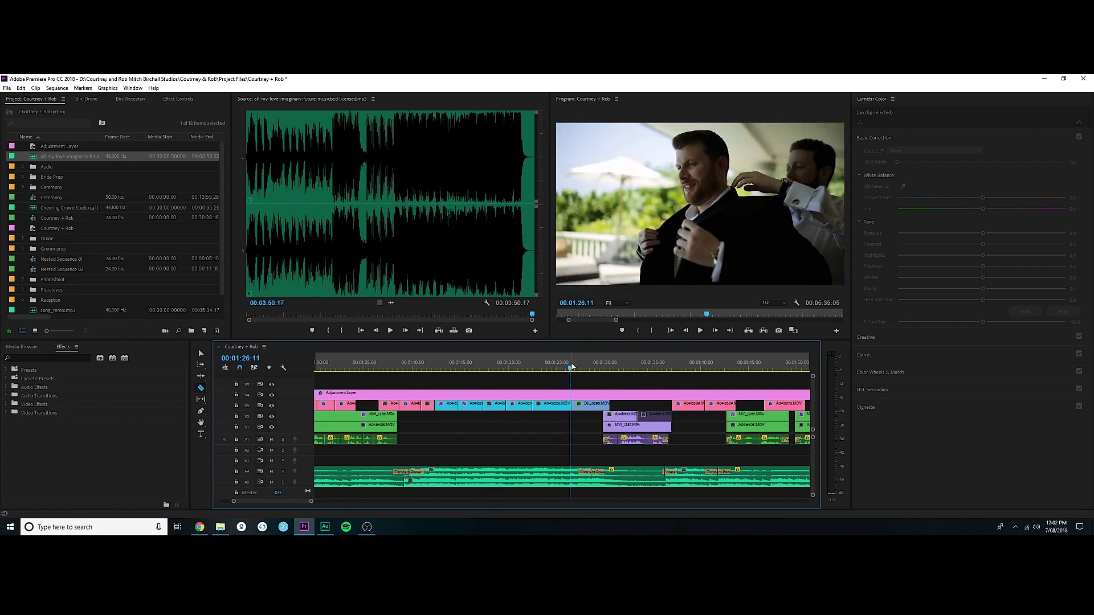
pyautogui.press('=')
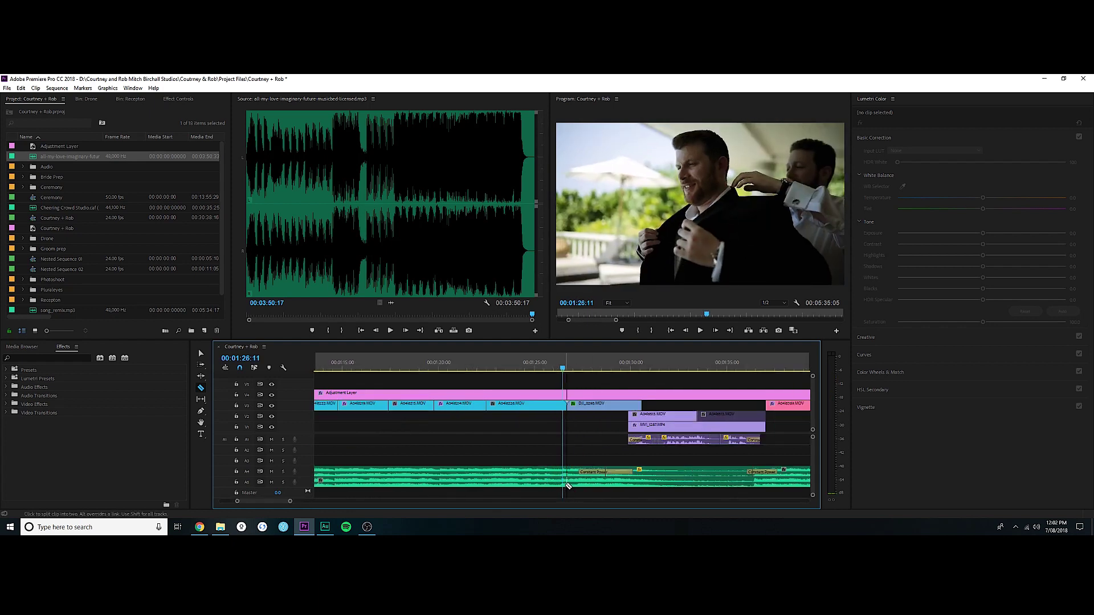
# Rearrange the song pieces on A5, sliding the short piece later and the later piece earlier.
pyautogui.press('v')
pyautogui.press('-')
pyautogui.press('-')
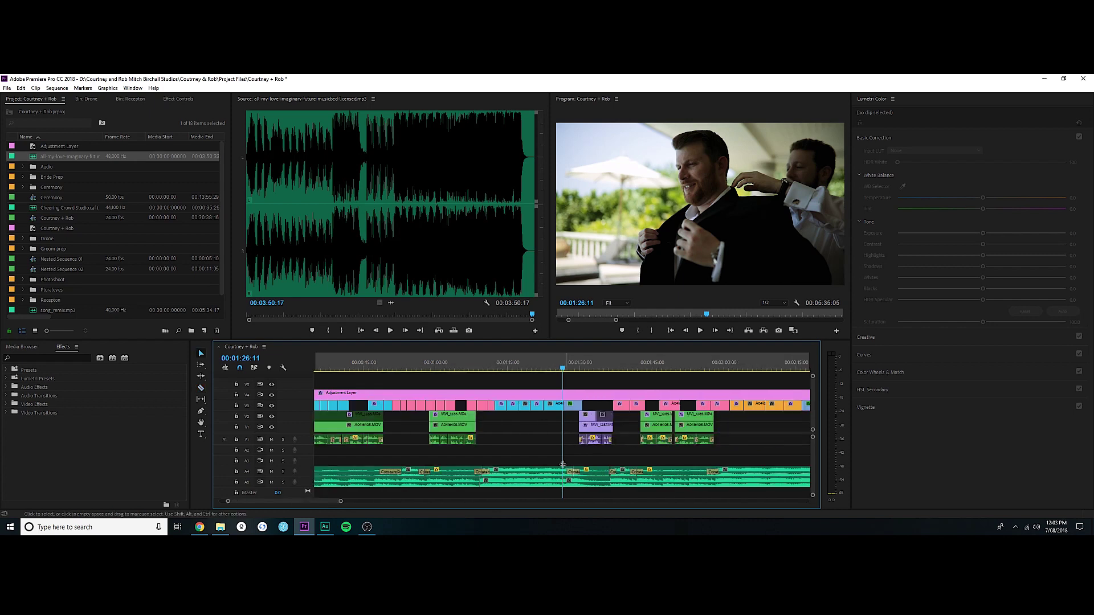
pyautogui.press('-')
pyautogui.click(507, 485)
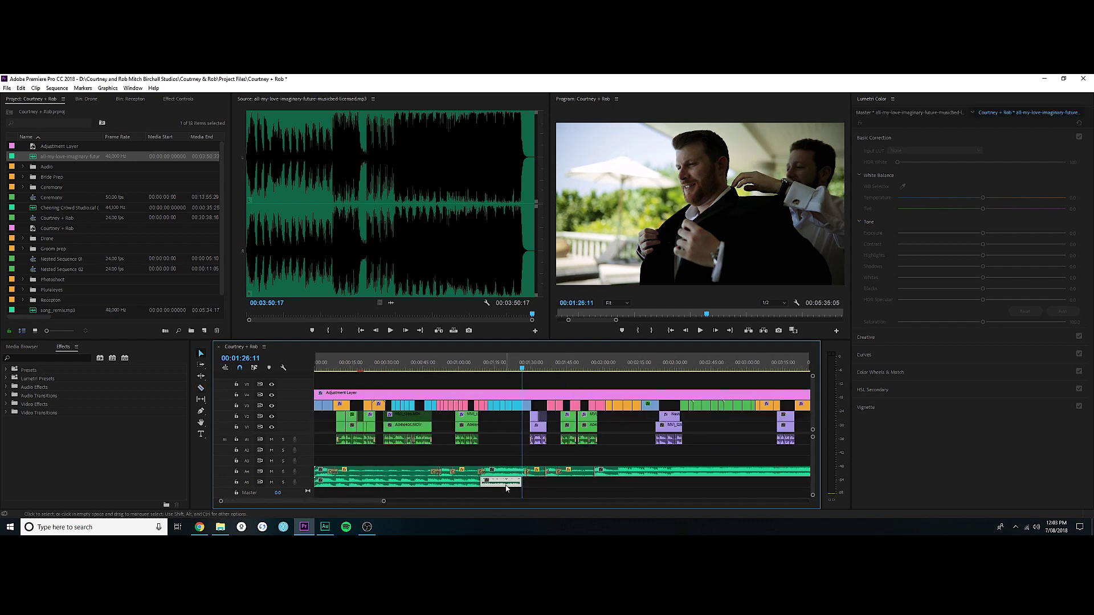
pyautogui.hotkey('ctrl', 'z')
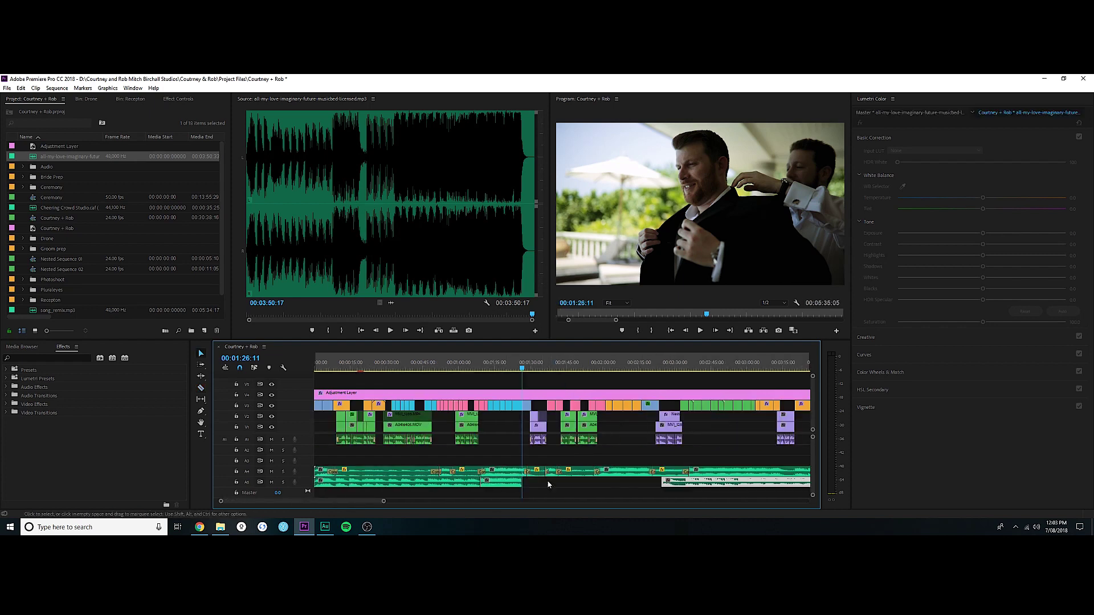
pyautogui.click(501, 482)
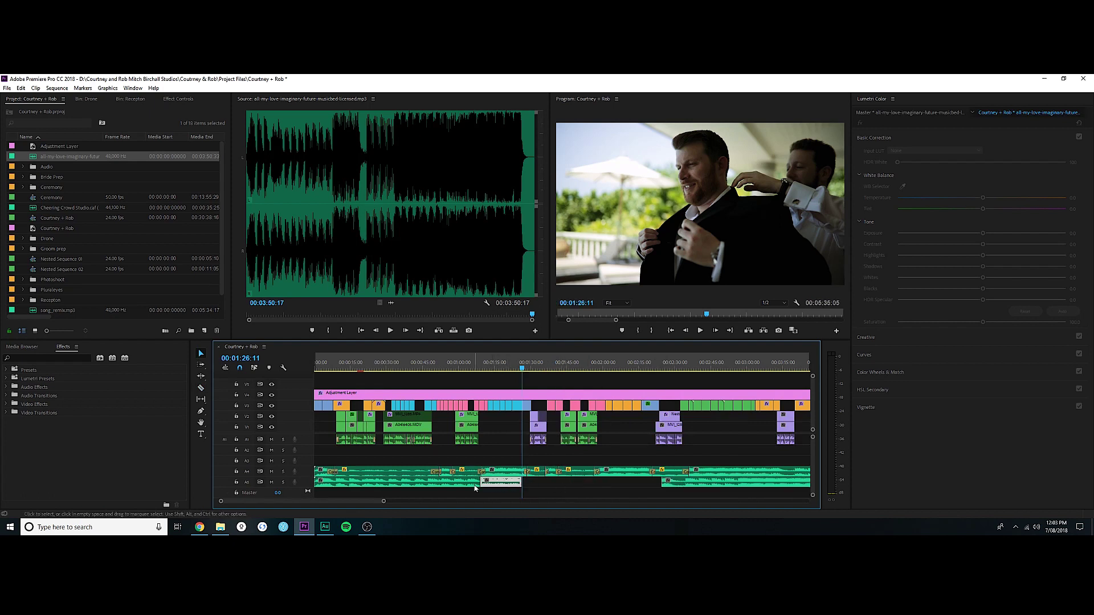
pyautogui.moveTo(493, 482); pyautogui.dragTo(588, 486)
pyautogui.click(579, 484)
pyautogui.click(663, 485)
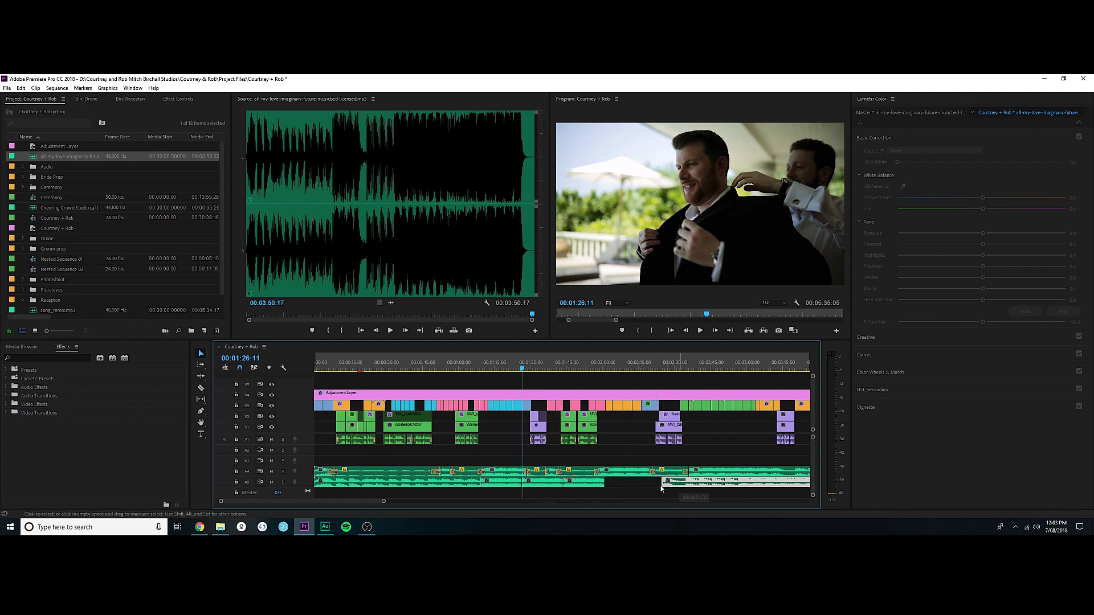
pyautogui.moveTo(661, 487); pyautogui.dragTo(623, 488)
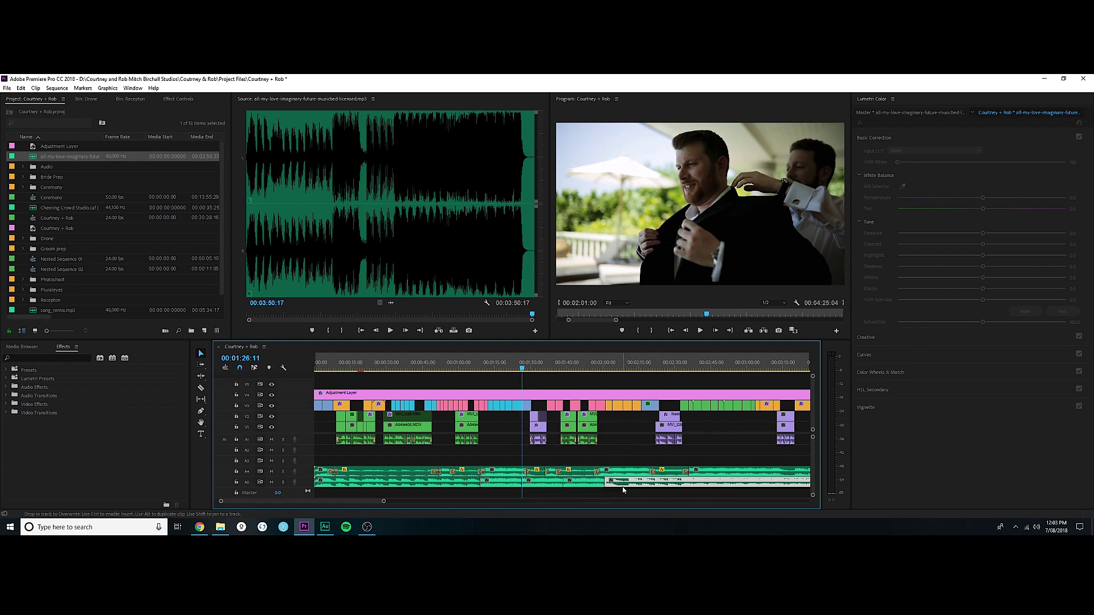
# Delete the song pieces and lay the whole song on A5 from the sequence start.
pyautogui.press('\\')
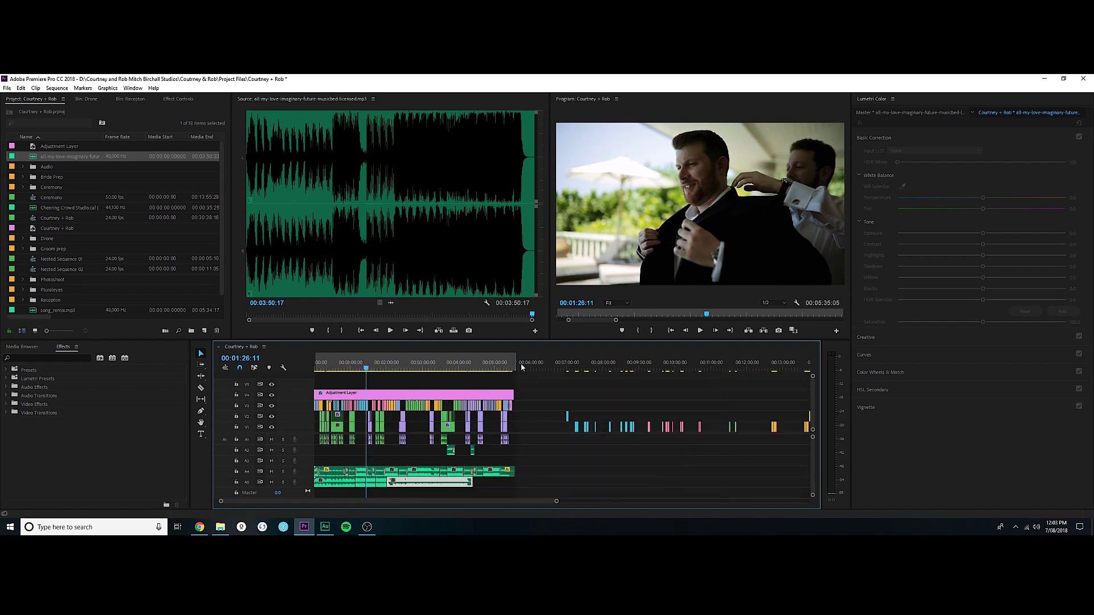
pyautogui.click(494, 482)
pyautogui.moveTo(490, 486); pyautogui.dragTo(318, 483)
pyautogui.press('Delete')
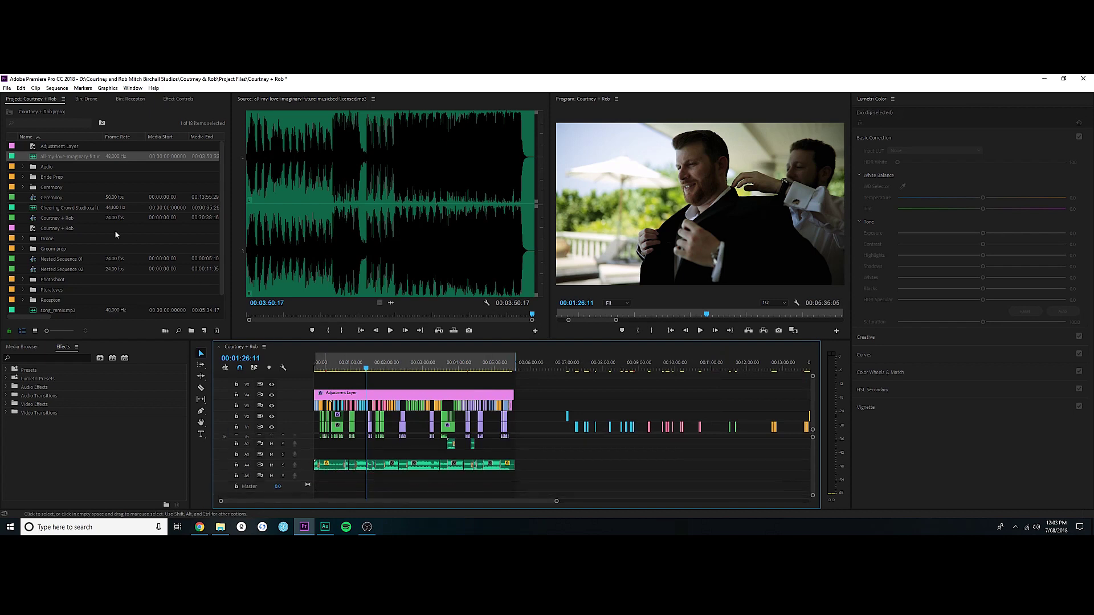
pyautogui.moveTo(124, 230); pyautogui.dragTo(322, 477)
# Play back the edit from the playhead at 00:03:39:01.
pyautogui.press('=')
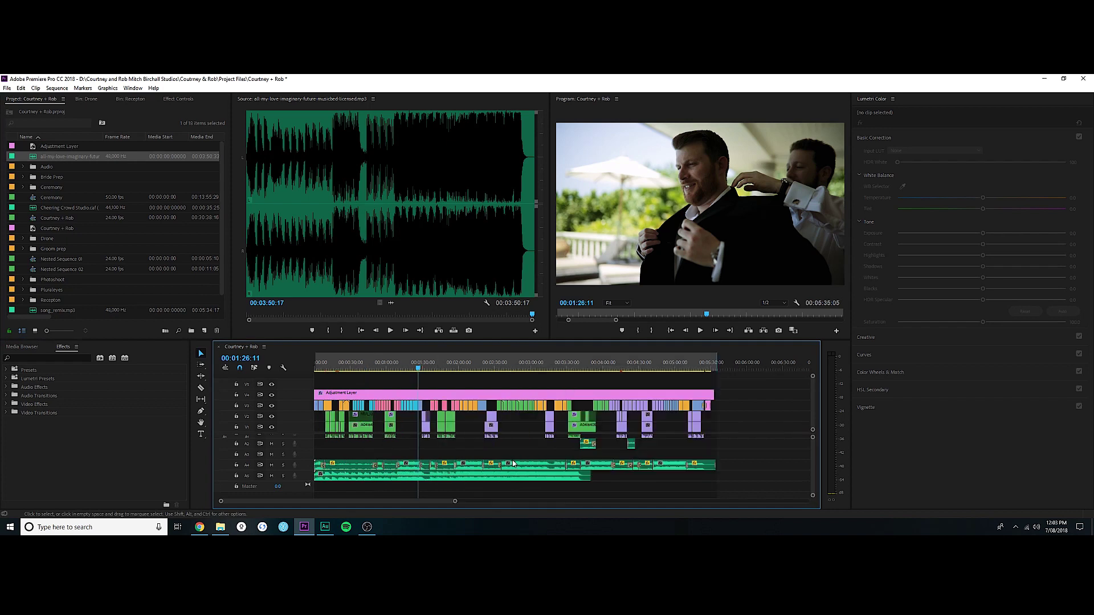
pyautogui.click(580, 365)
pyautogui.press('=')
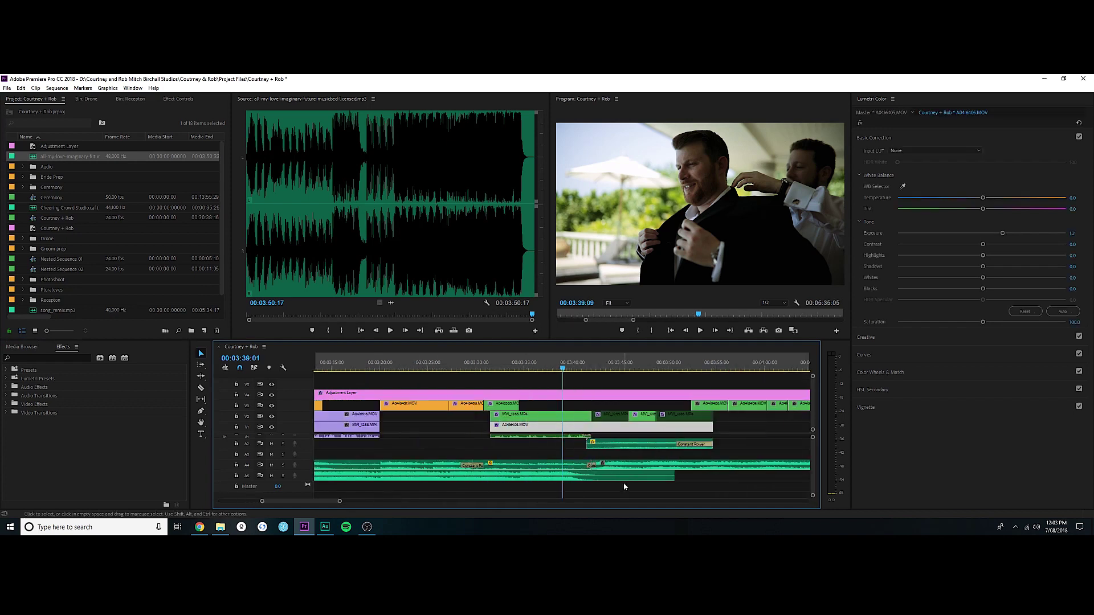
pyautogui.press('space')
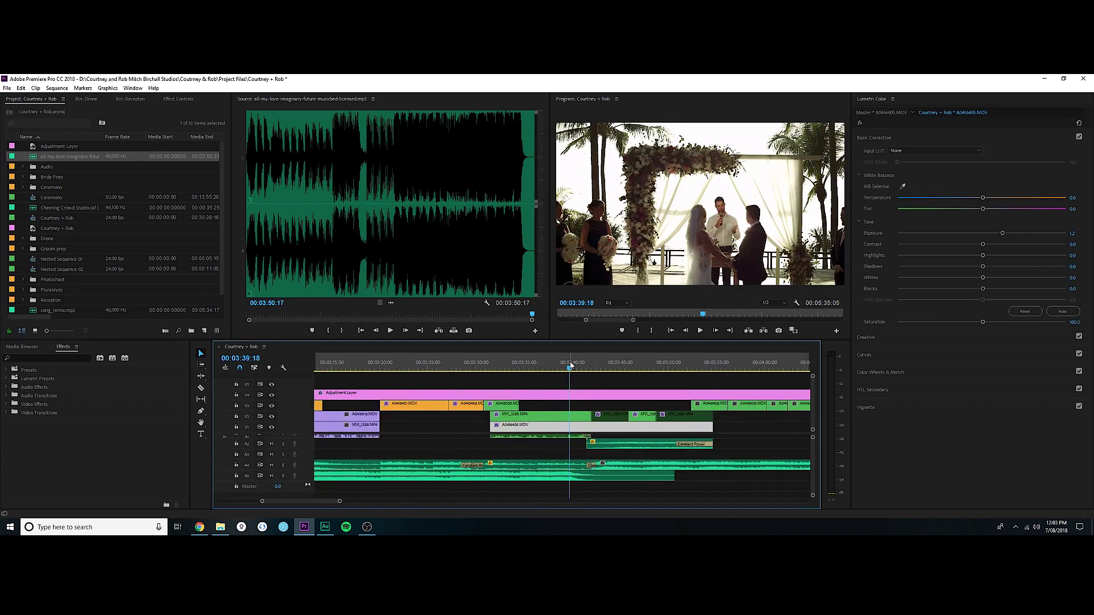
pyautogui.press('space')
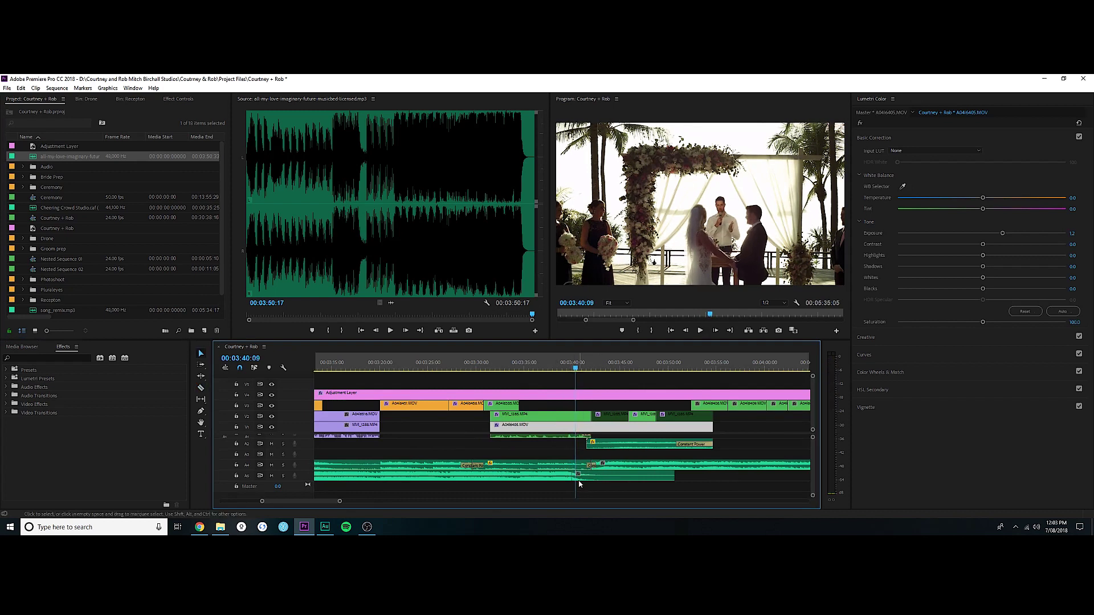
pyautogui.press('-')
pyautogui.press('-')
pyautogui.press('-')
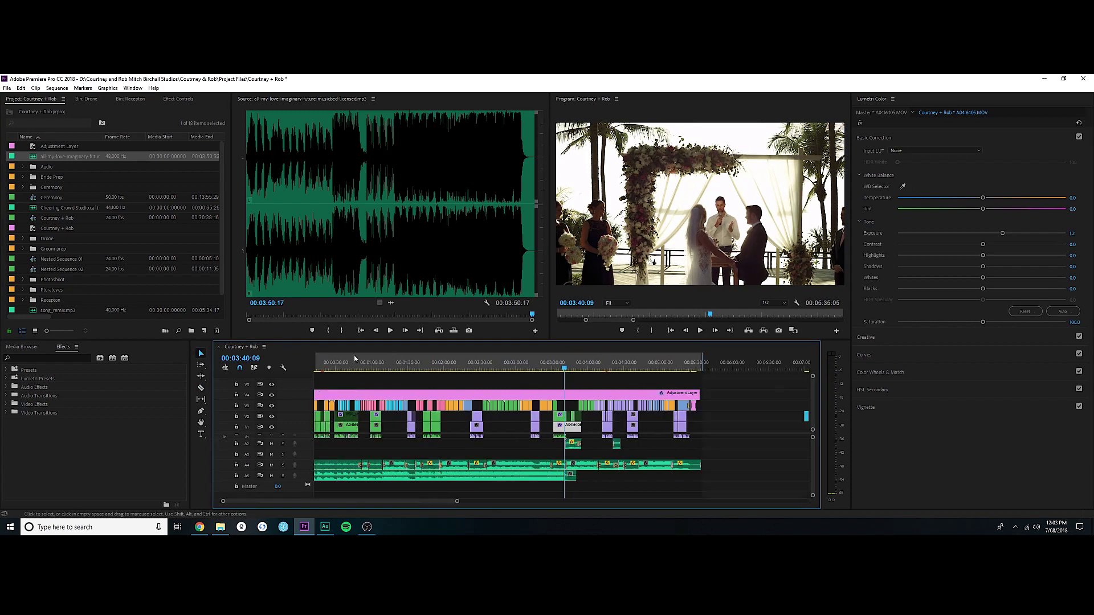
# Razor-cut the A5 song at 00:00:56:09 and delete the piece after the cut.
pyautogui.click(368, 369)
pyautogui.press('=')
pyautogui.press('=')
pyautogui.press('c')
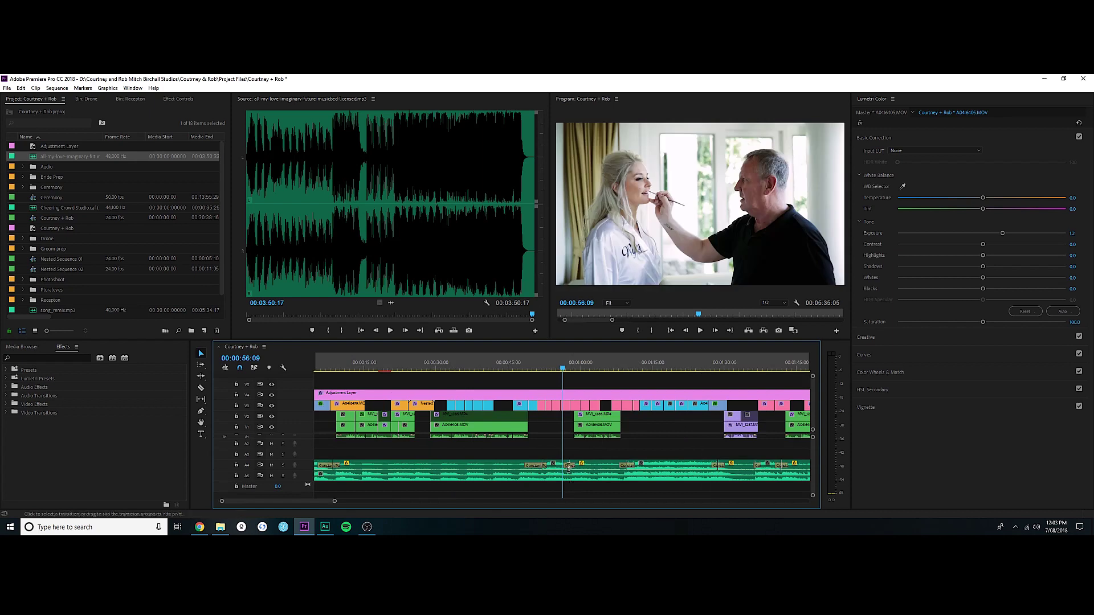
pyautogui.click(565, 481)
pyautogui.press('v')
pyautogui.click(581, 482)
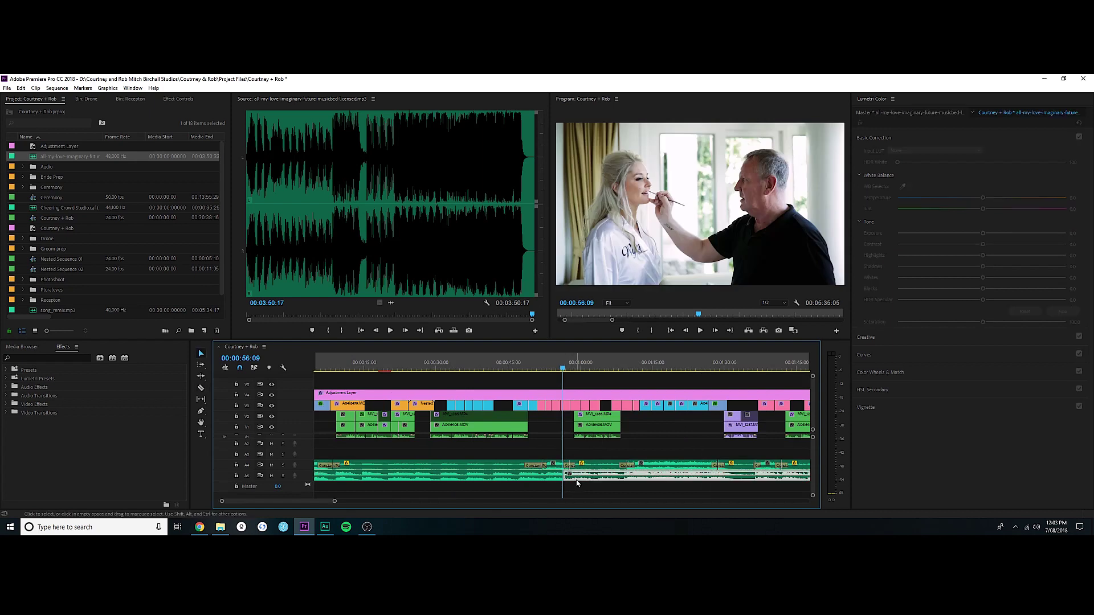
pyautogui.press('-')
pyautogui.press('-')
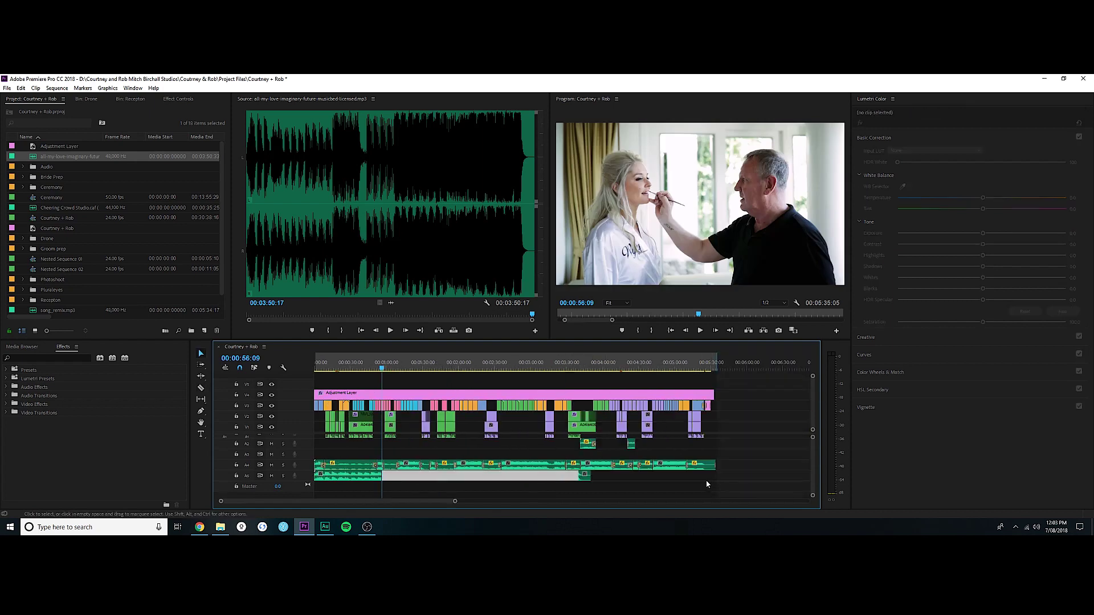
pyautogui.press('Delete')
# Move the ending clip left to 00:00:56:09, then delete the selected A5 clip.
pyautogui.moveTo(584, 476); pyautogui.dragTo(392, 480)
pyautogui.press('=')
pyautogui.press('=')
pyautogui.press('=')
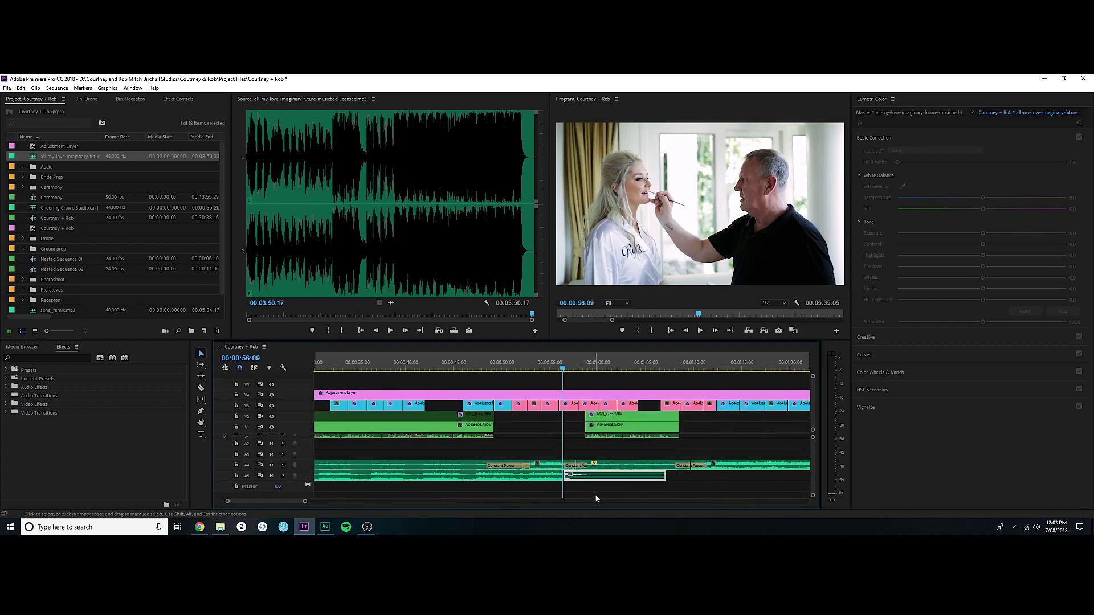
pyautogui.click(606, 496)
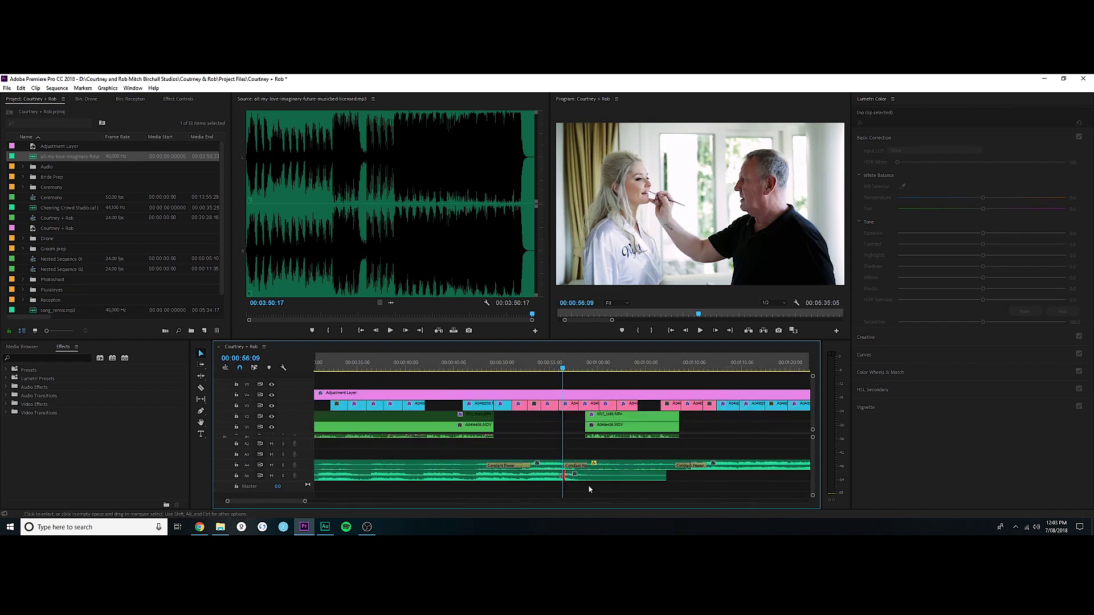
pyautogui.moveTo(615, 492); pyautogui.dragTo(520, 481)
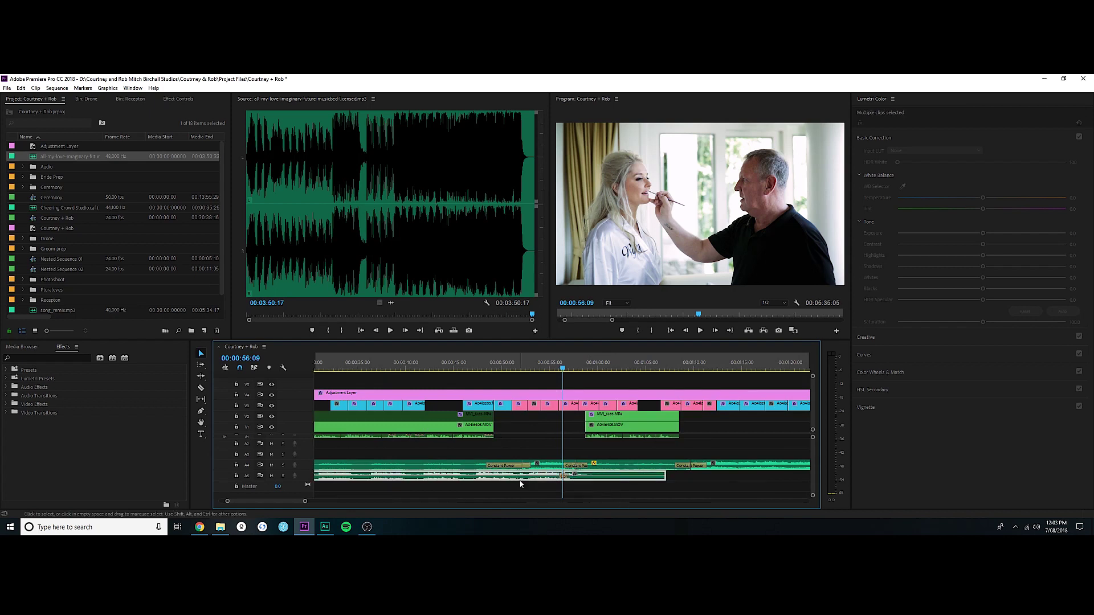
pyautogui.press('Delete')
# Load song_remix.mp3 in the Source monitor and scrub through it.
pyautogui.press('-')
pyautogui.press('-')
pyautogui.press('-')
pyautogui.press('-')
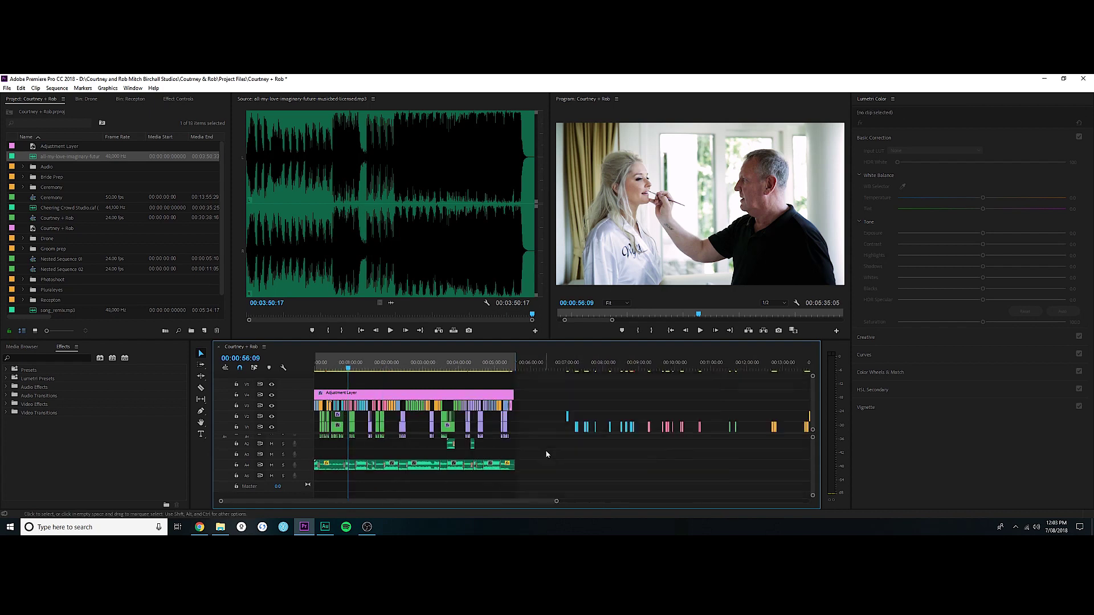
pyautogui.scroll(-1, 72, 164)
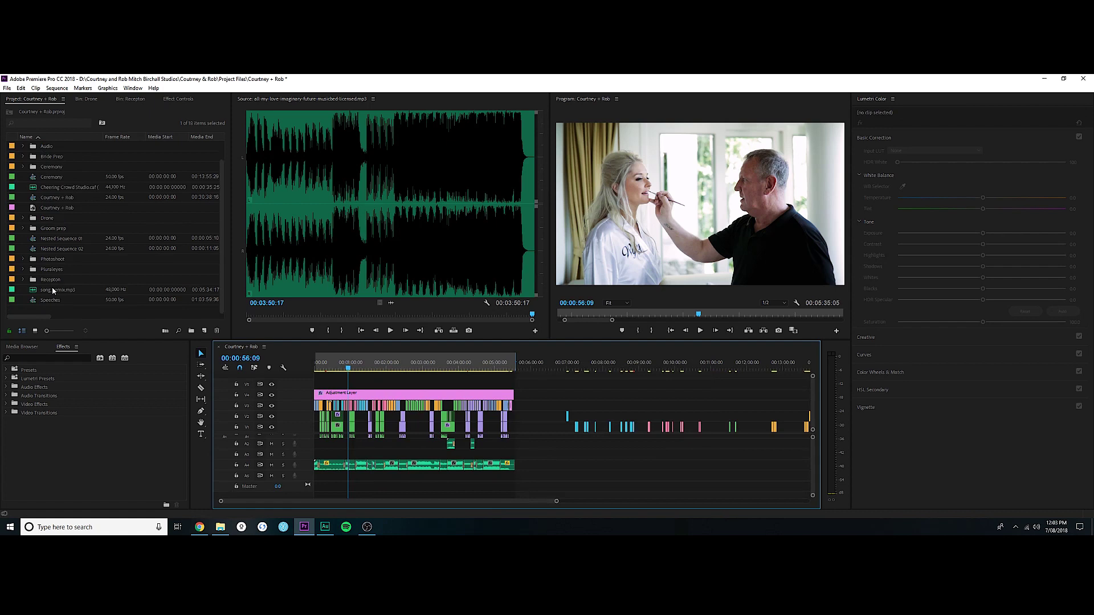
pyautogui.moveTo(53, 291); pyautogui.dragTo(301, 252)
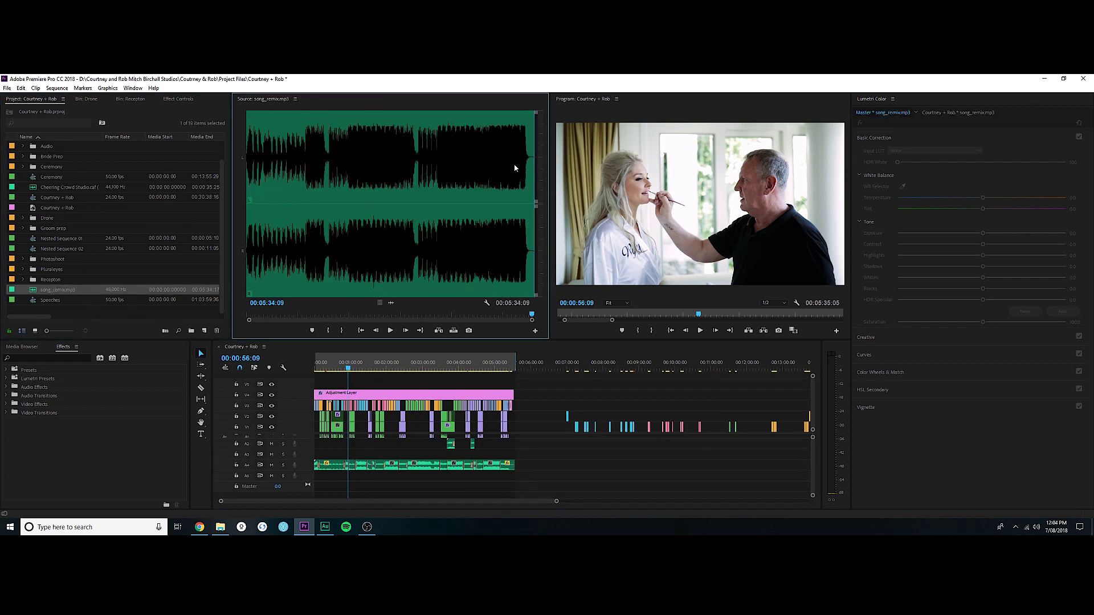
pyautogui.moveTo(514, 168); pyautogui.dragTo(544, 179)
# Check the sequence ending near 00:05:24:19, then bring up Audition and File Explorer.
pyautogui.click(512, 366)
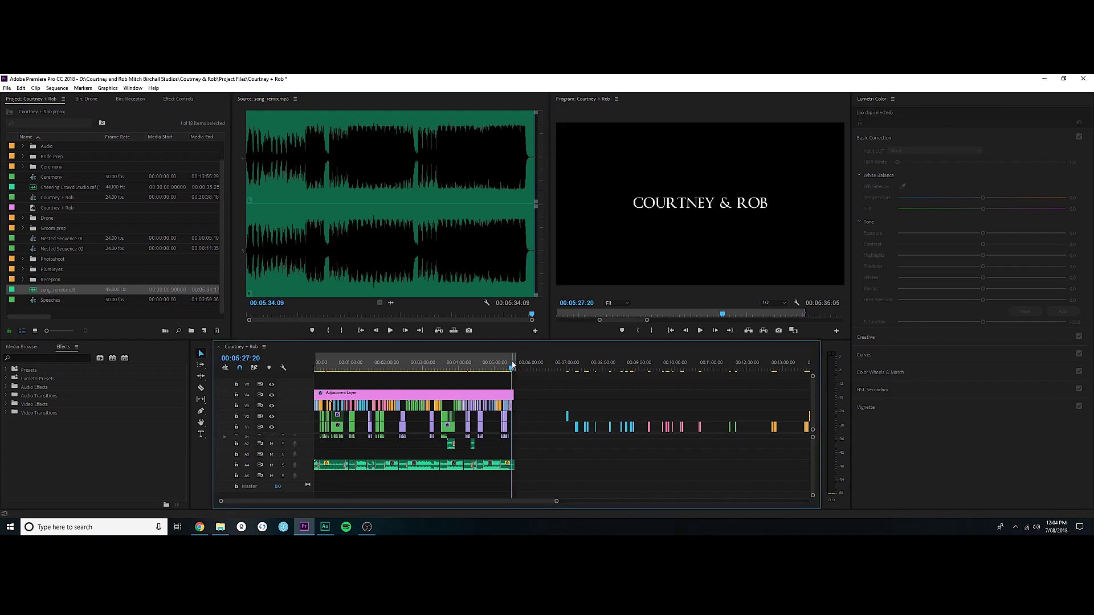
pyautogui.press('=')
pyautogui.press('=')
pyautogui.press('=')
pyautogui.press('=')
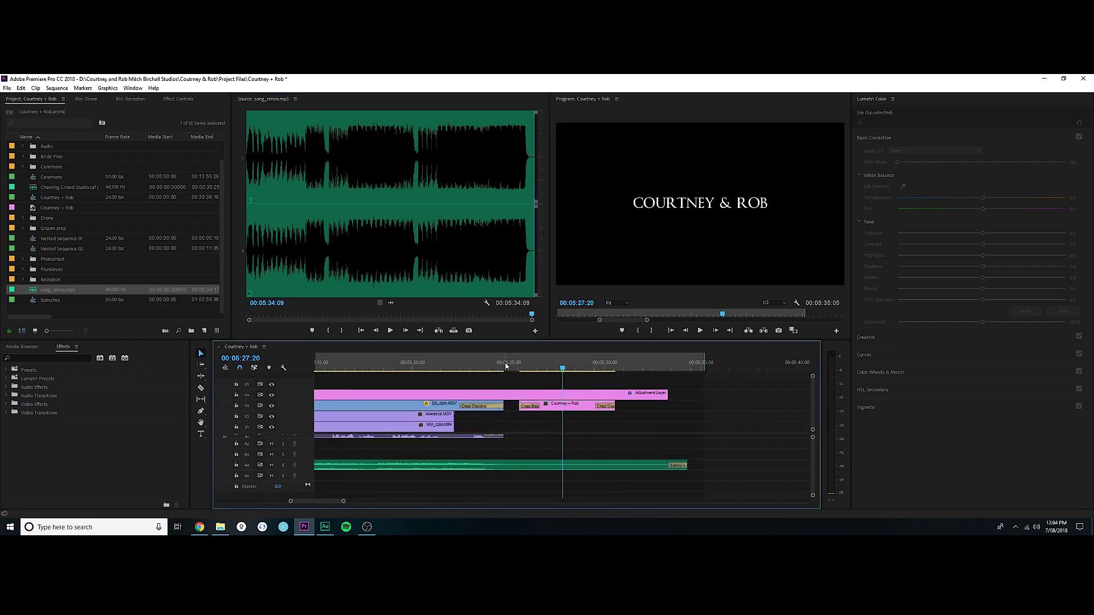
pyautogui.click(506, 367)
pyautogui.press('-')
pyautogui.press('-')
pyautogui.press('-')
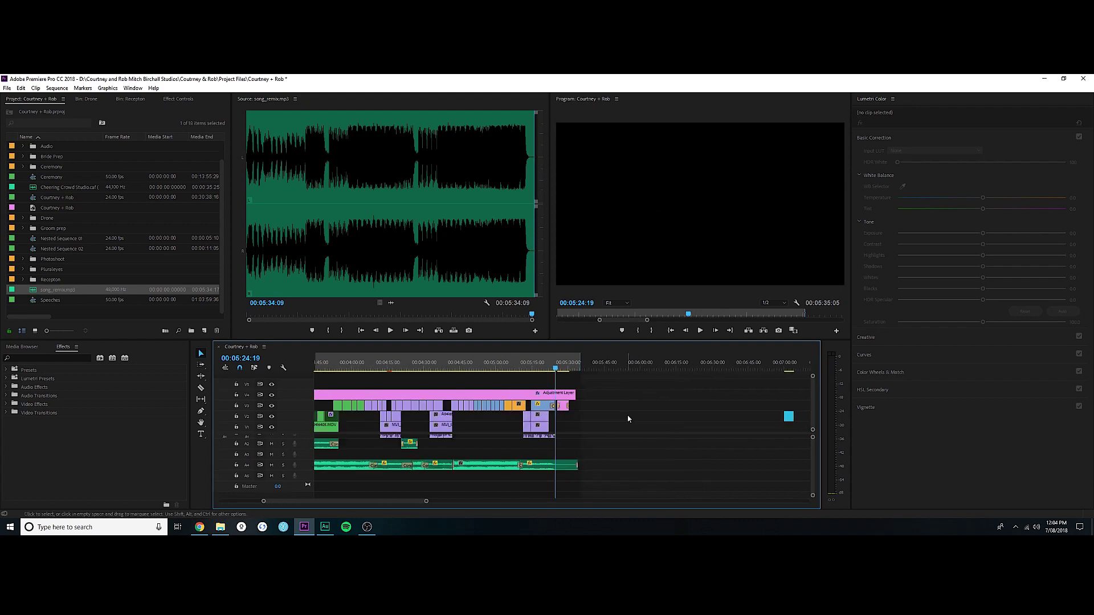
pyautogui.click(326, 529)
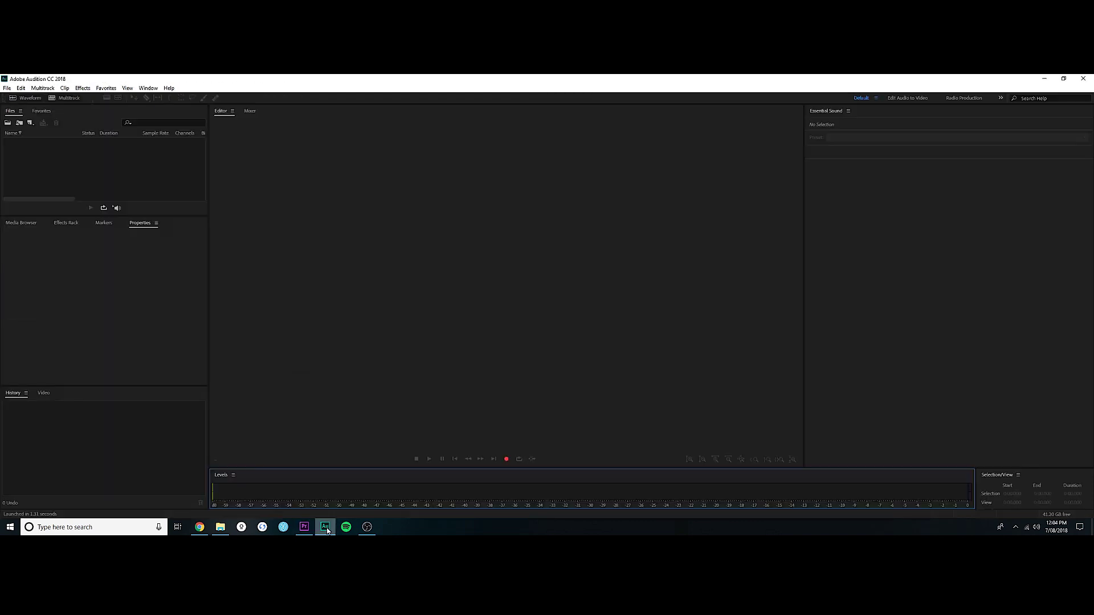
pyautogui.click(220, 526)
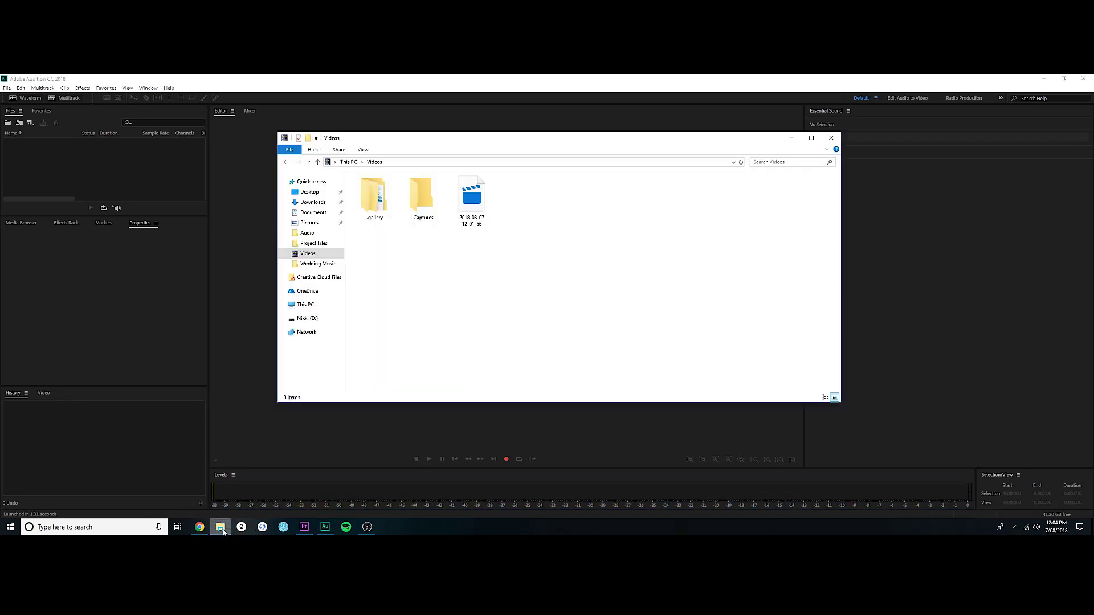
# Import the all-my-love-imaginary-future mp3 from the Desktop's Song folder into Audition's Files panel.
pyautogui.click(309, 194)
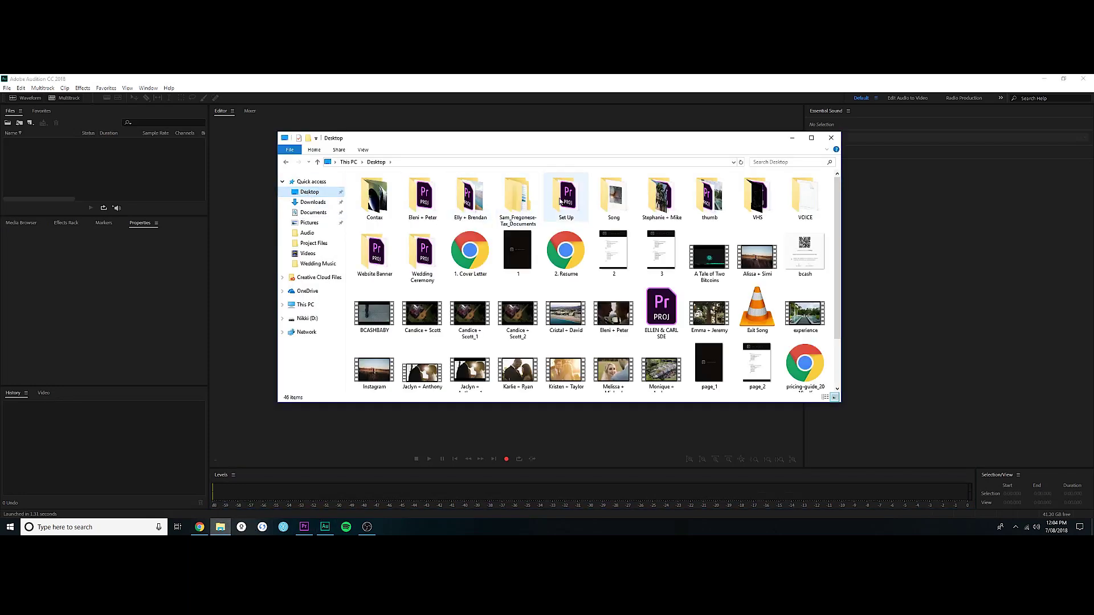
pyautogui.doubleClick(597, 194)
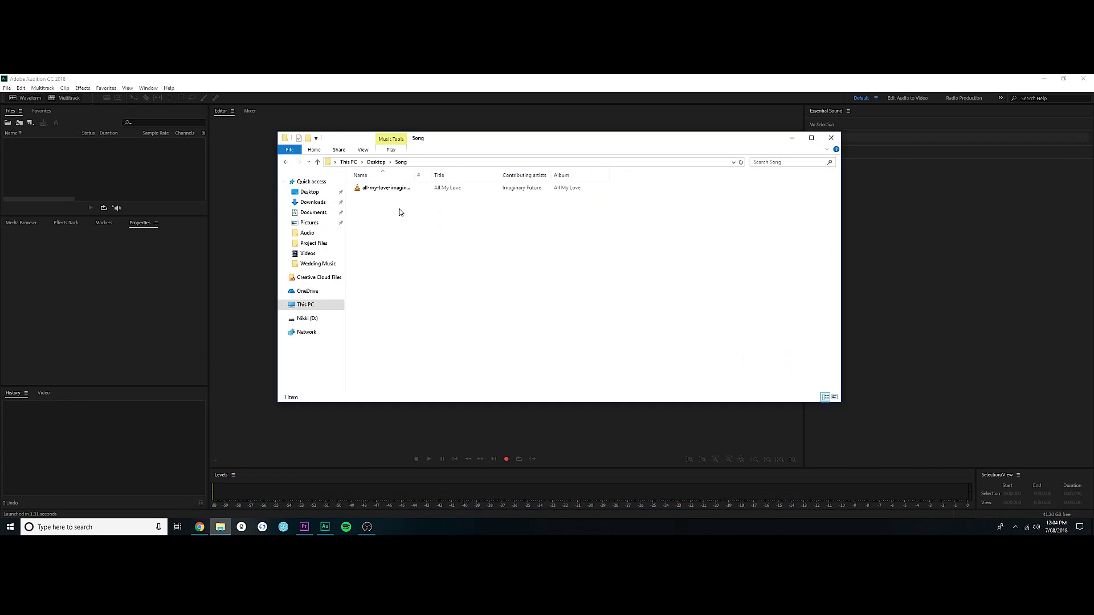
pyautogui.moveTo(394, 188); pyautogui.dragTo(73, 166)
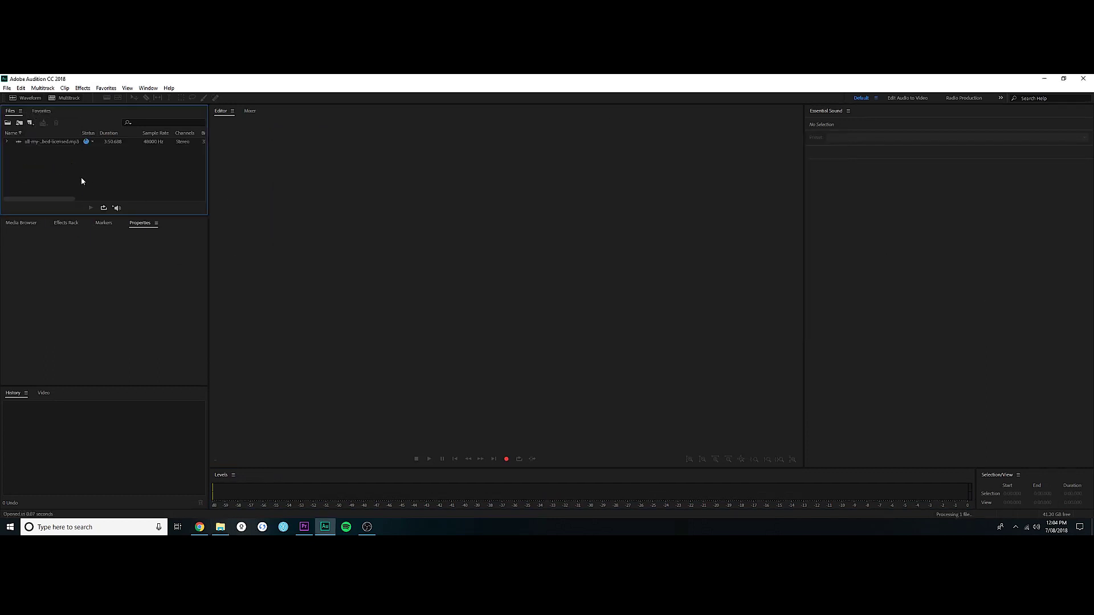
pyautogui.rightClick(52, 143)
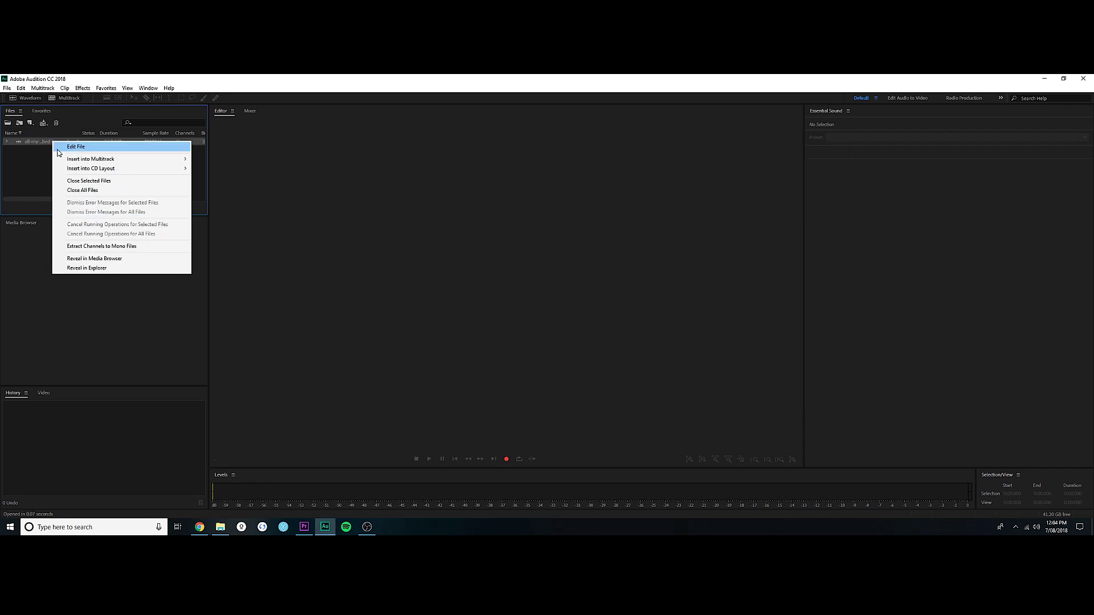
# Insert the All My Love song into a new multitrack session, overwriting Untitled Session 1.
pyautogui.moveTo(74, 161)
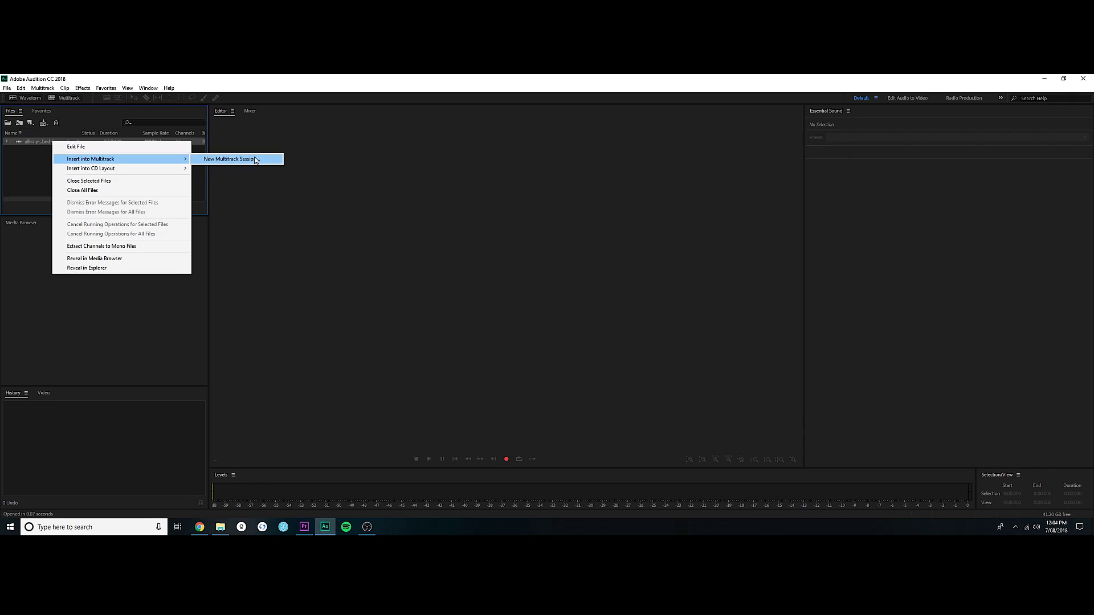
pyautogui.click(255, 160)
pyautogui.click(593, 343)
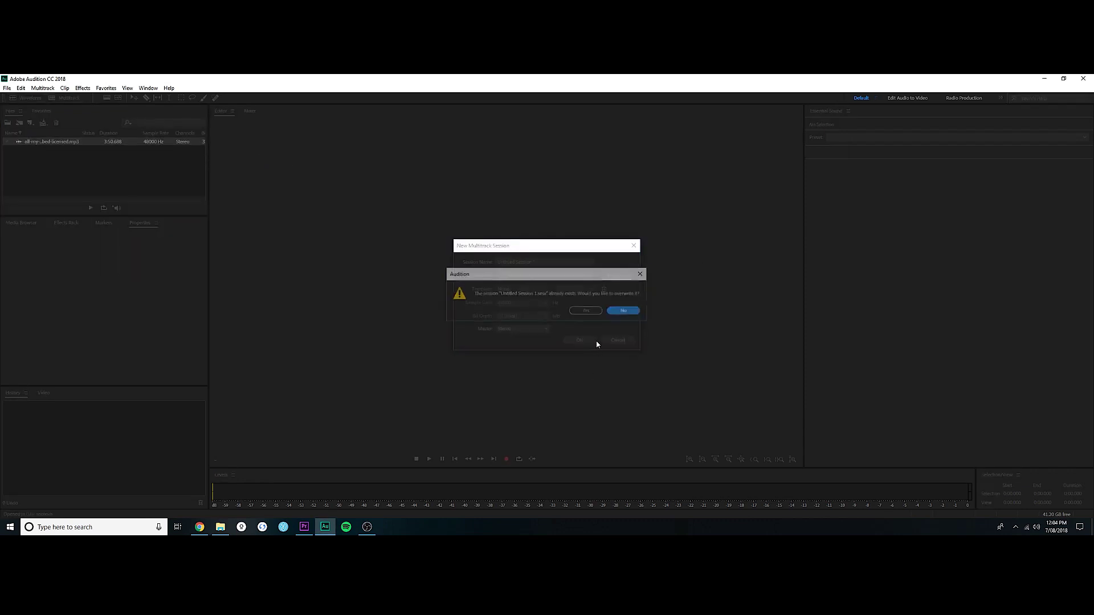
pyautogui.click(596, 312)
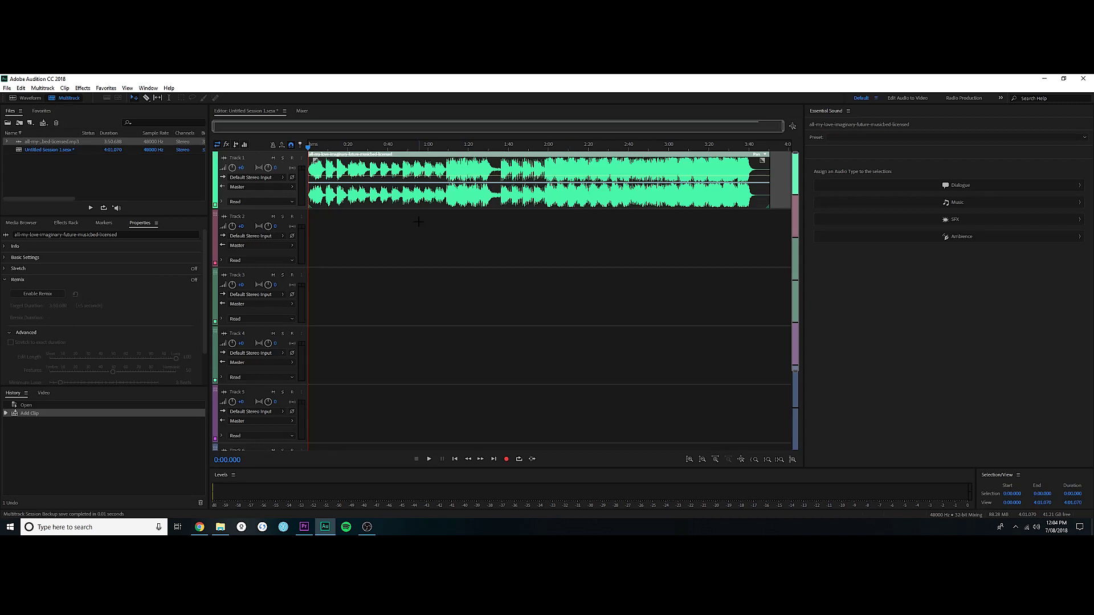
# Enable Remix on the song clip on Track 1.
pyautogui.rightClick(364, 173)
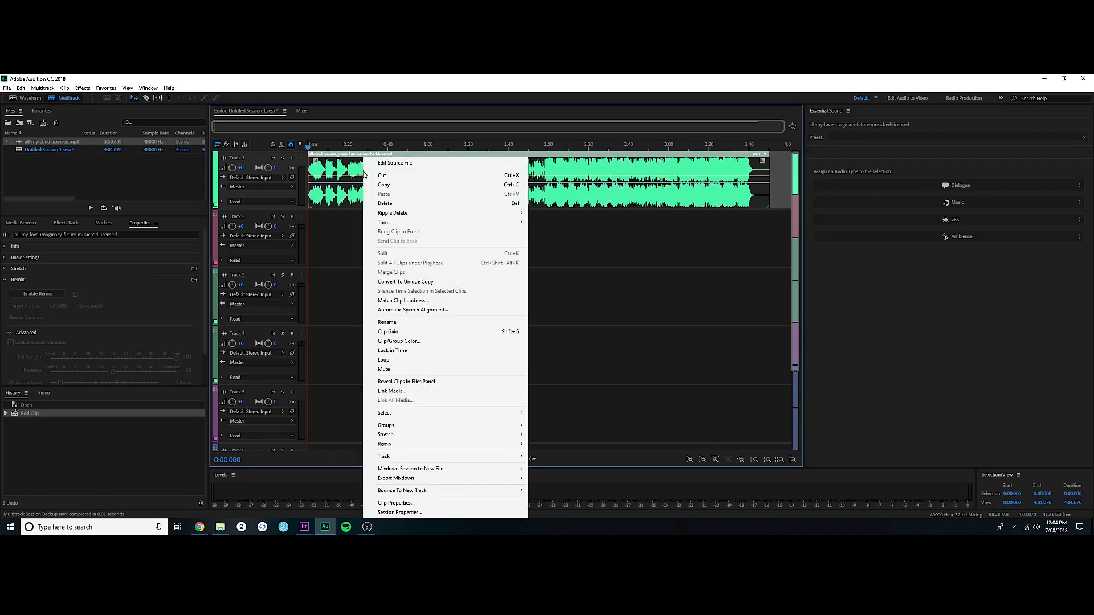
pyautogui.moveTo(443, 443)
pyautogui.click(558, 444)
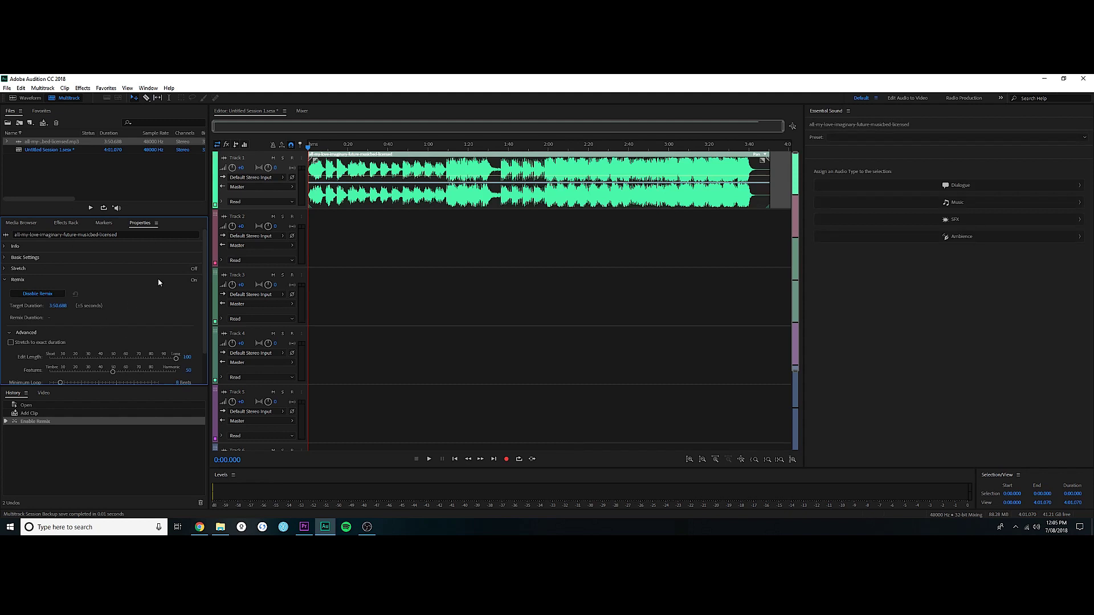
# Set the remix target duration to 5:30.000, giving a remix about 5:34.309 long.
pyautogui.click(58, 306)
pyautogui.click(52, 306)
pyautogui.press('BackSpace')
pyautogui.write('5')
pyautogui.press('BackSpace')
pyautogui.write('30.00')
pyautogui.press('Return')
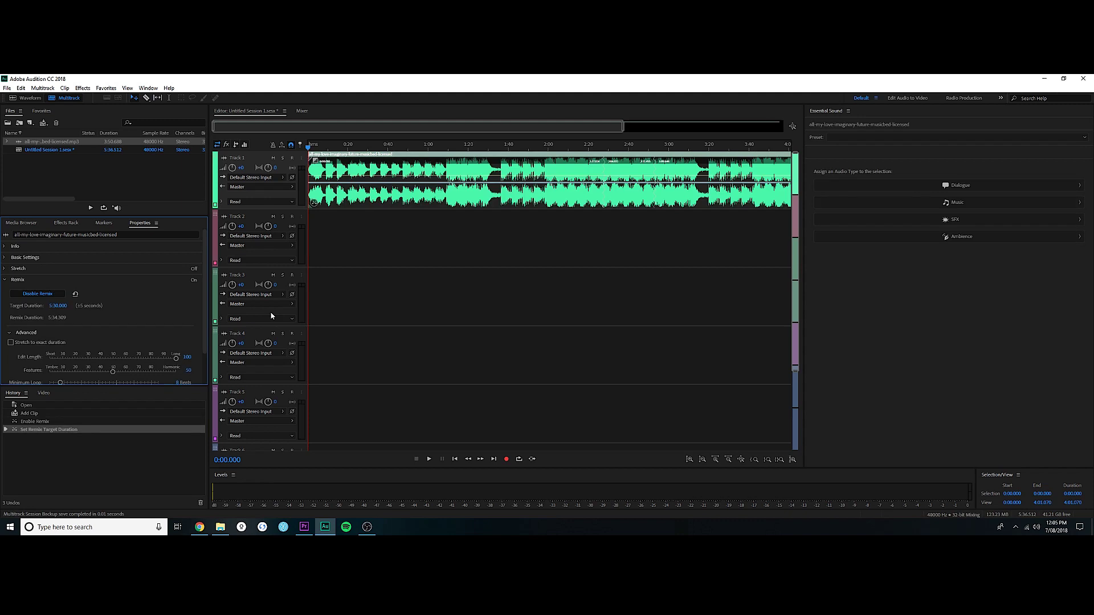
pyautogui.click(767, 146)
pyautogui.press('space')
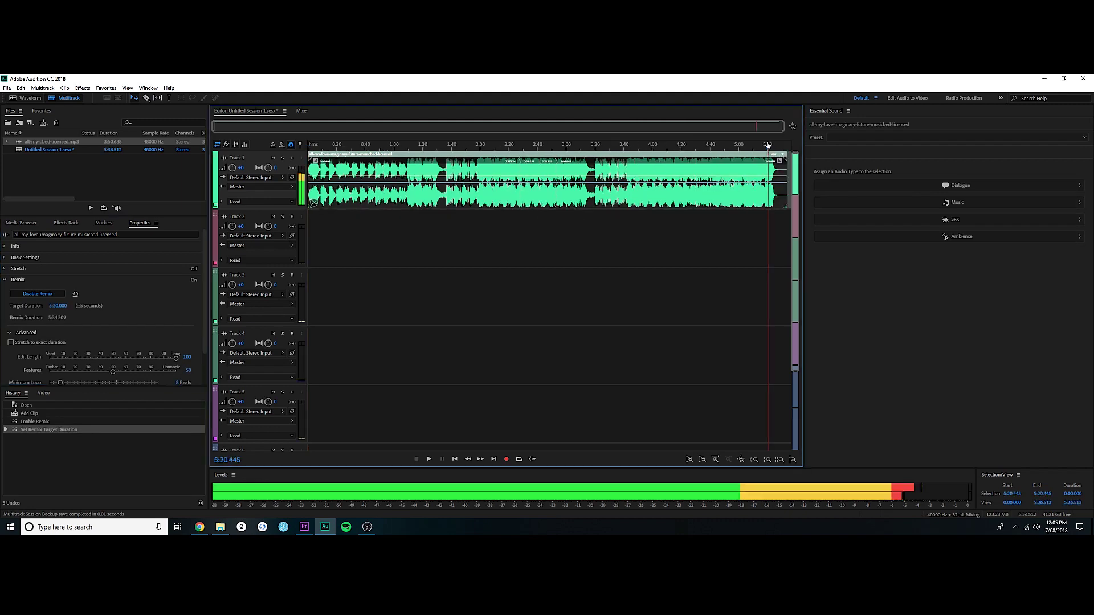
pyautogui.press('space')
pyautogui.click(774, 150)
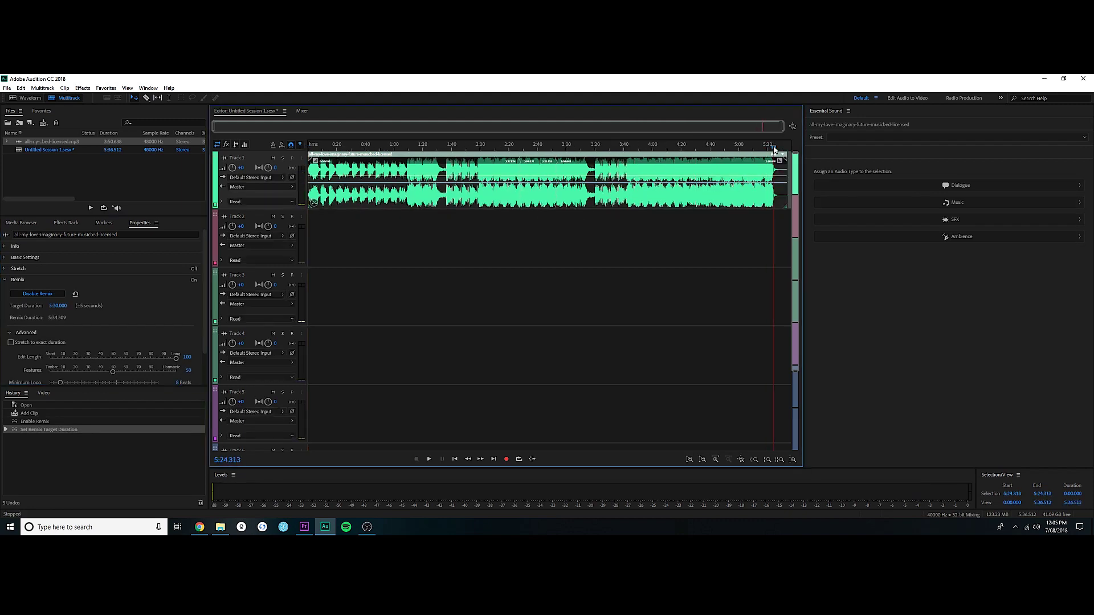
pyautogui.press('space')
pyautogui.press('space')
pyautogui.press('XF86AudioLowerVolume')
pyautogui.press('XF86AudioLowerVolume')
pyautogui.press('XF86AudioLowerVolume')
pyautogui.press('XF86AudioLowerVolume')
pyautogui.press('XF86AudioLowerVolume')
pyautogui.press('XF86AudioLowerVolume')
pyautogui.press('XF86AudioLowerVolume')
pyautogui.press('XF86AudioLowerVolume')
pyautogui.press('XF86AudioLowerVolume')
pyautogui.press('XF86AudioLowerVolume')
pyautogui.press('XF86AudioLowerVolume')
pyautogui.click(769, 148)
pyautogui.press('space')
pyautogui.press('XF86AudioRaiseVolume')
pyautogui.press('XF86AudioRaiseVolume')
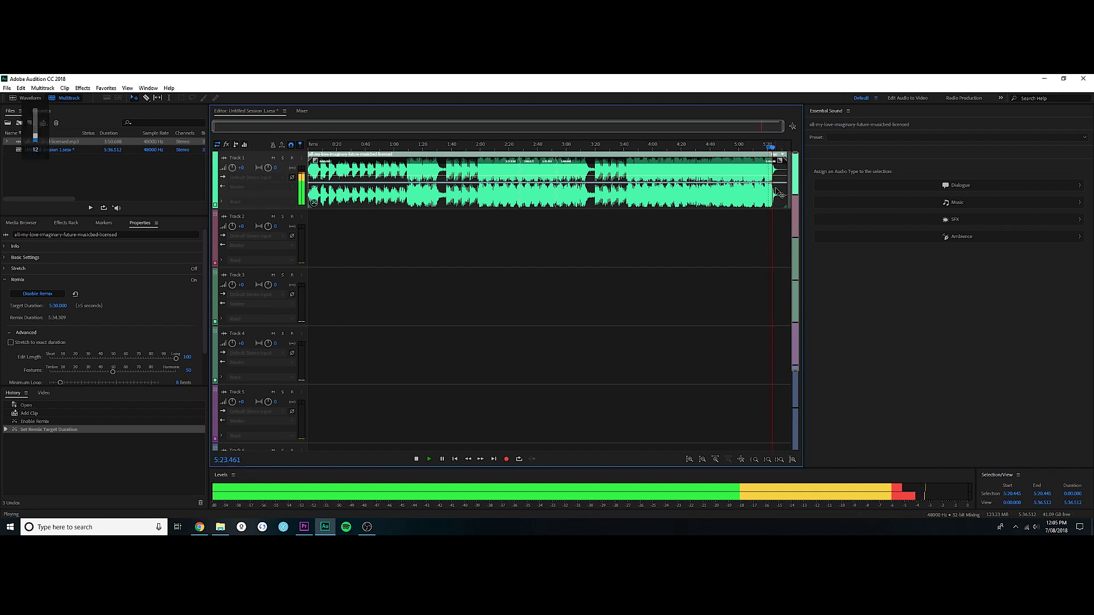
pyautogui.press('space')
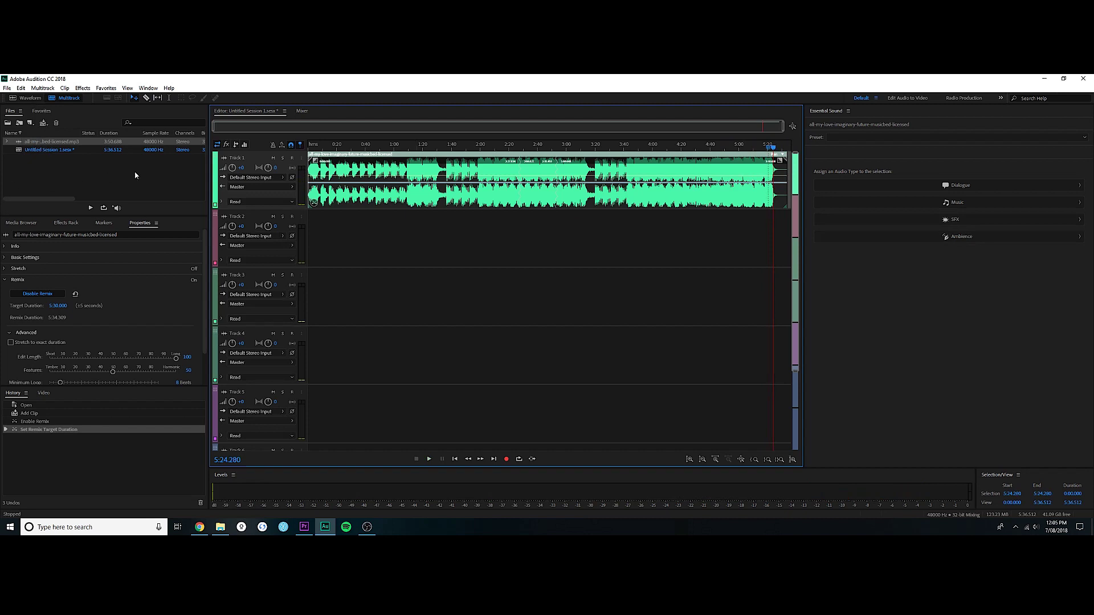
pyautogui.click(7, 88)
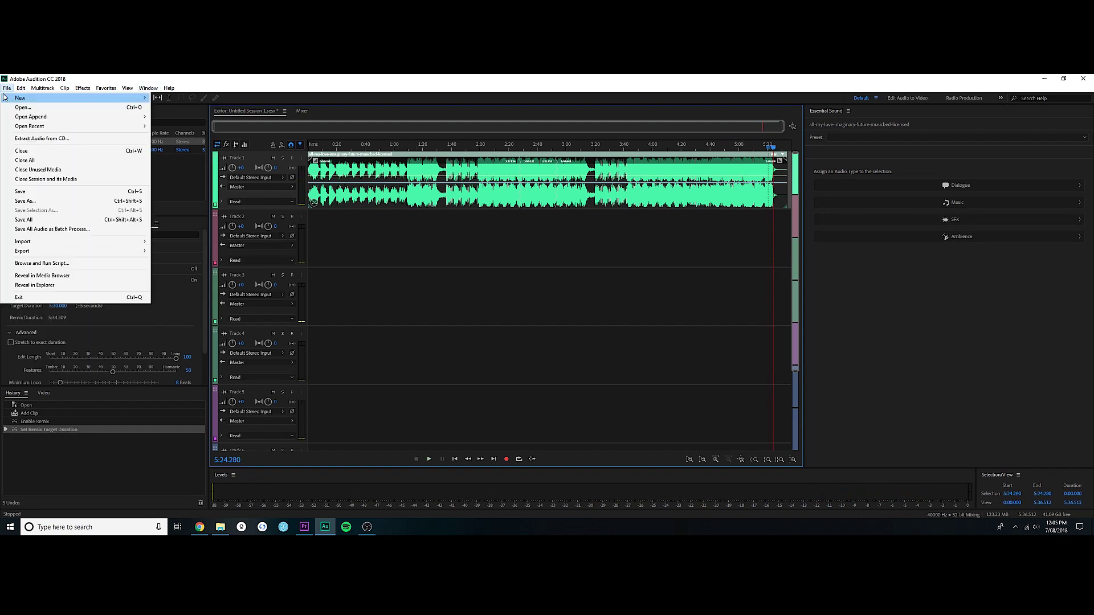
# Start an Entire Session multitrack mixdown export with MP3 Audio as the format.
pyautogui.moveTo(79, 250)
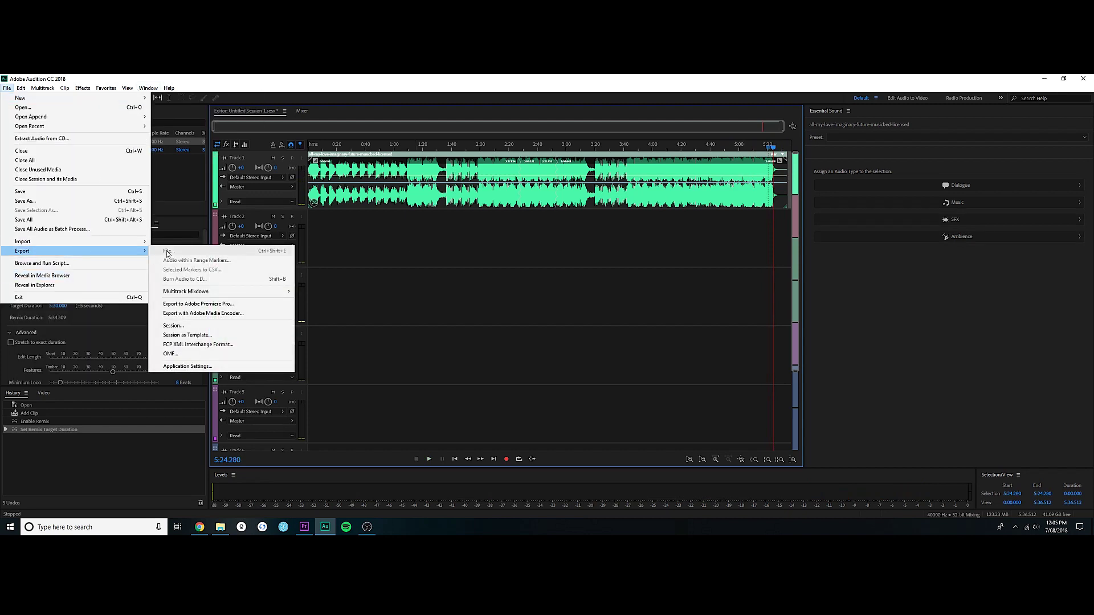
pyautogui.moveTo(211, 292)
pyautogui.click(317, 302)
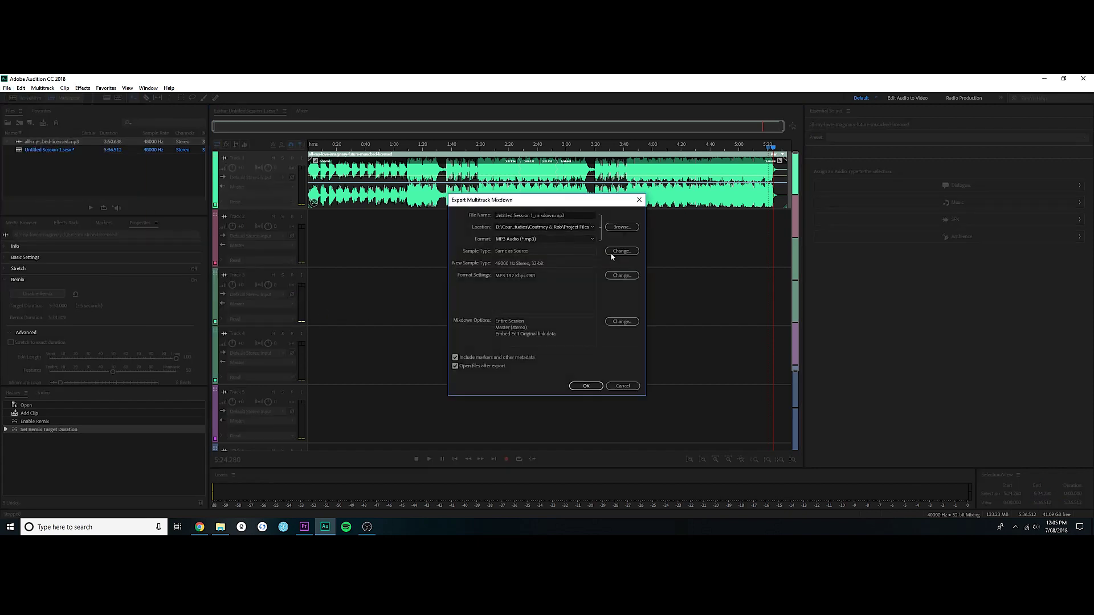
pyautogui.click(550, 240)
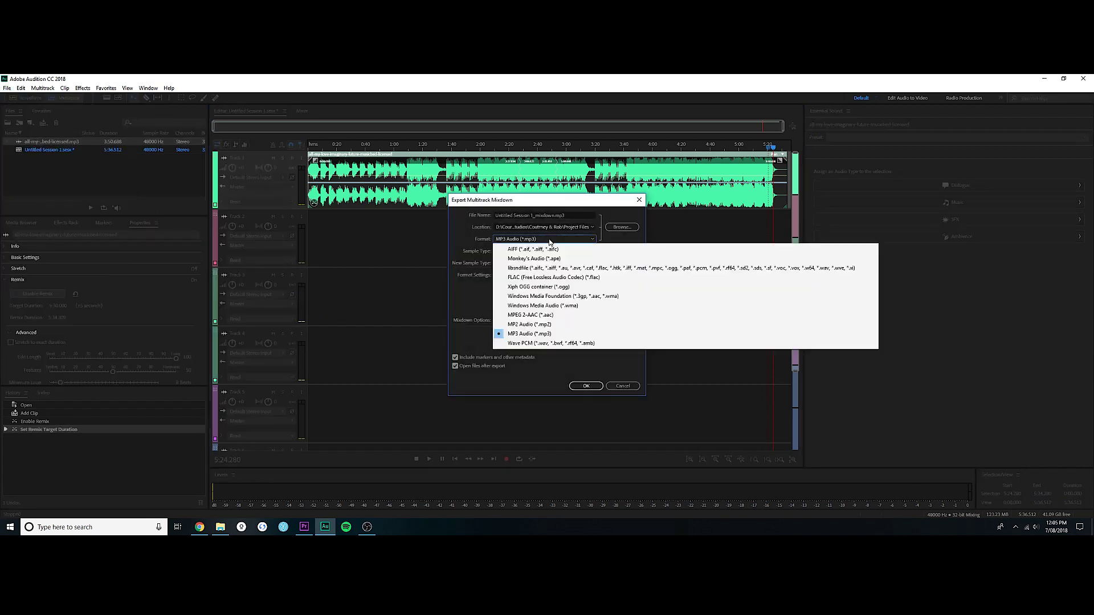
pyautogui.click(530, 334)
# Name the export song_remix.mp3, run it, and check the file in Premiere's media list.
pyautogui.click(568, 216)
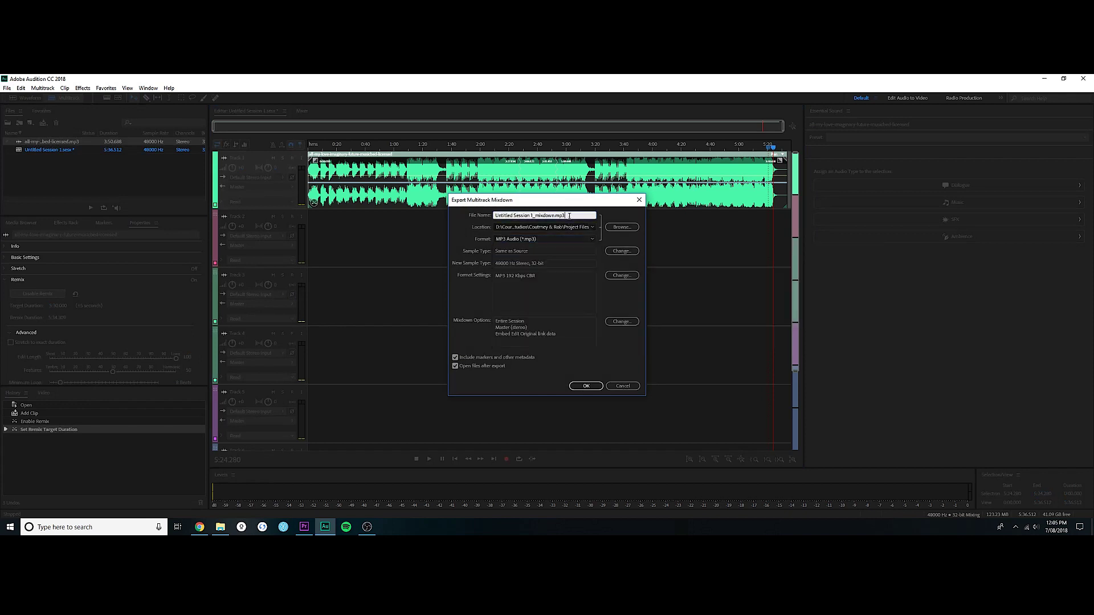
pyautogui.doubleClick(569, 215)
pyautogui.hotkey('ctrl', 'a')
pyautogui.write('song')
pyautogui.press('Return')
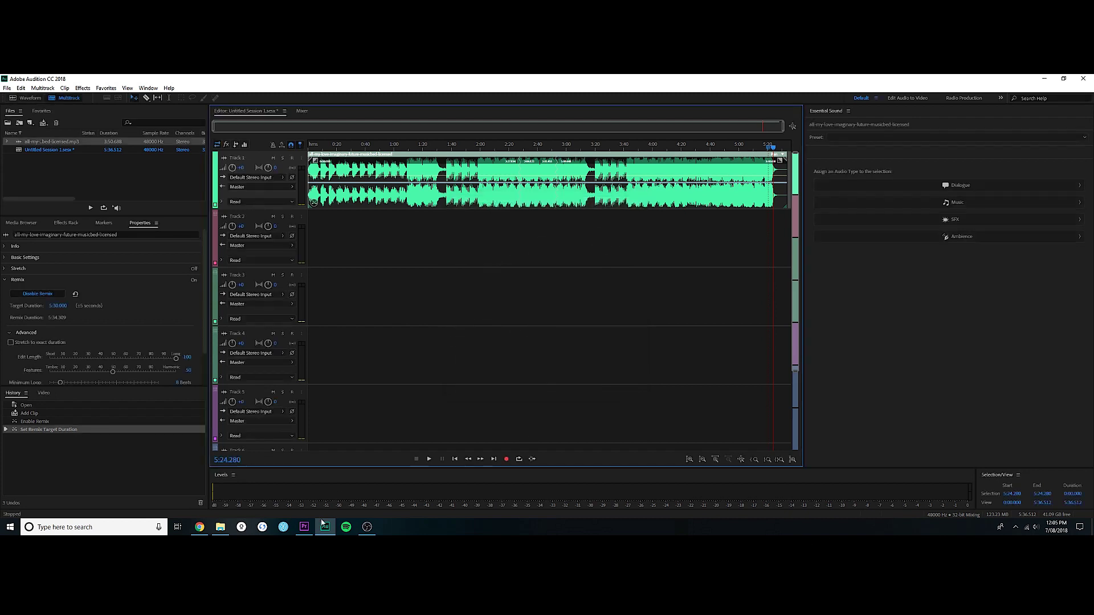
pyautogui.click(307, 528)
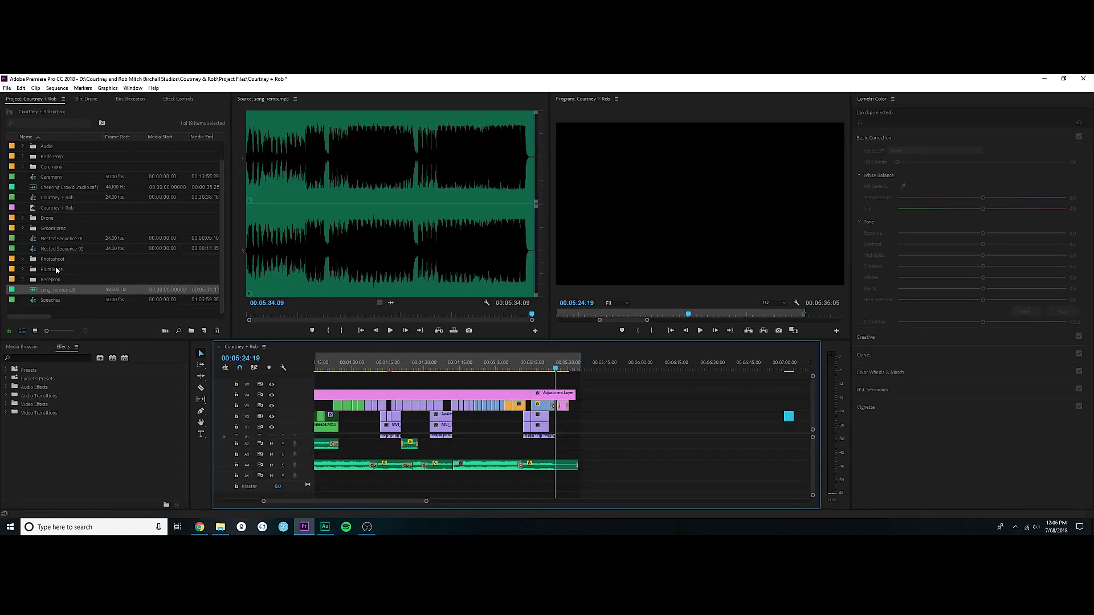
pyautogui.click(55, 291)
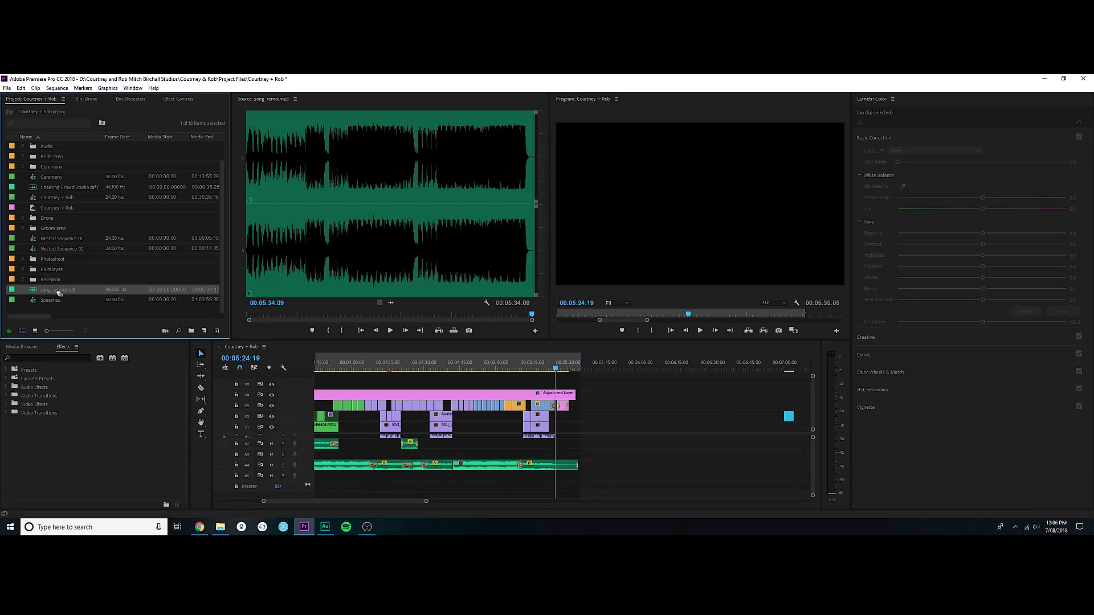
# Undo the old remix length in Audition and add a volume keyframe near 1:20.
pyautogui.click(325, 527)
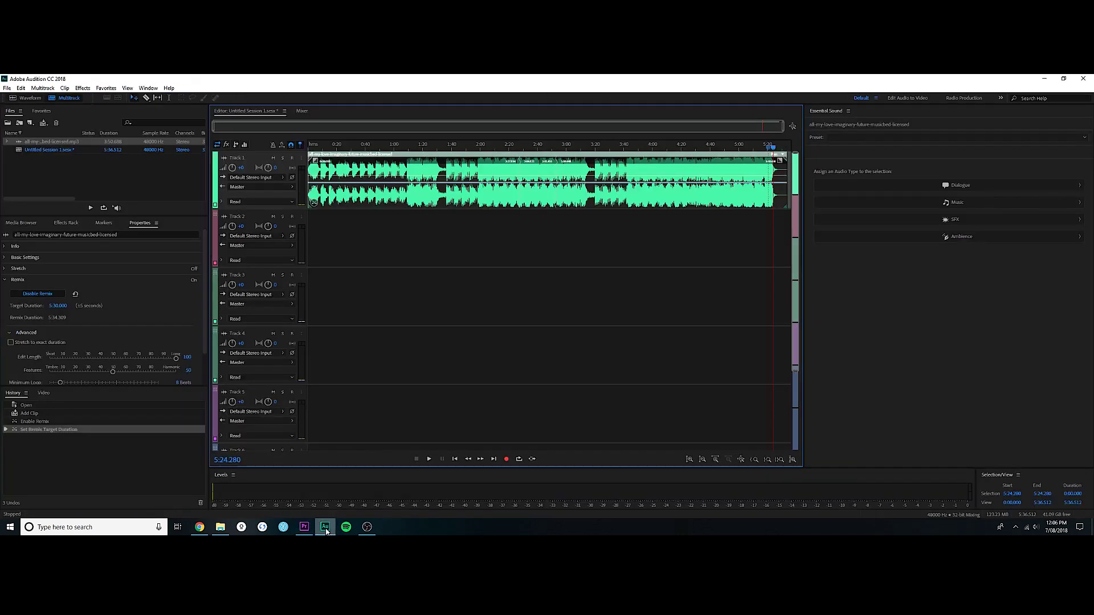
pyautogui.hotkey('ctrl', 'z')
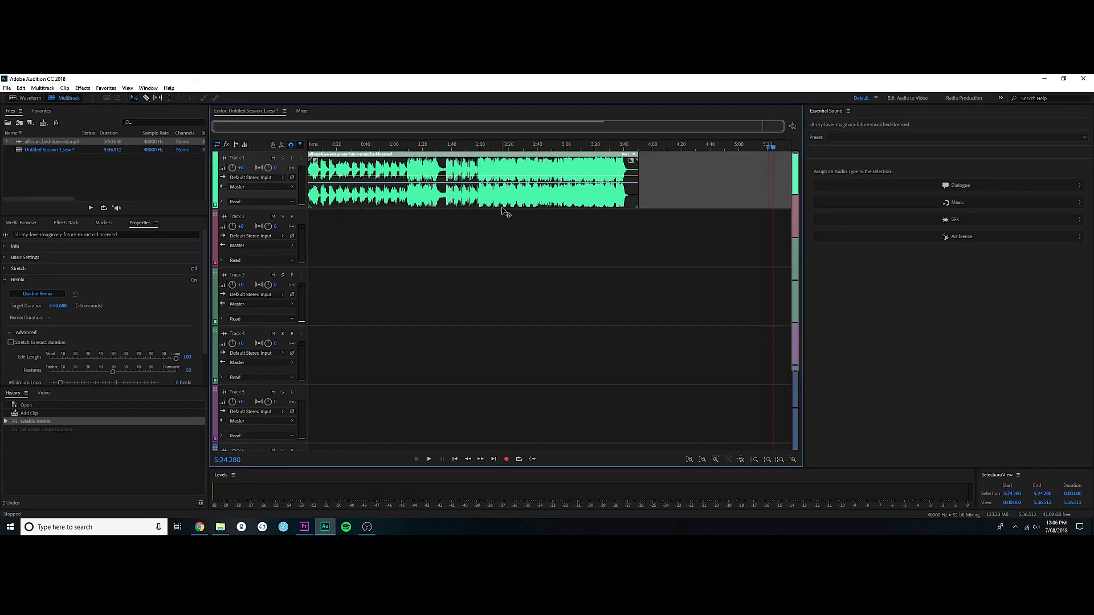
pyautogui.click(427, 176)
pyautogui.click(422, 176)
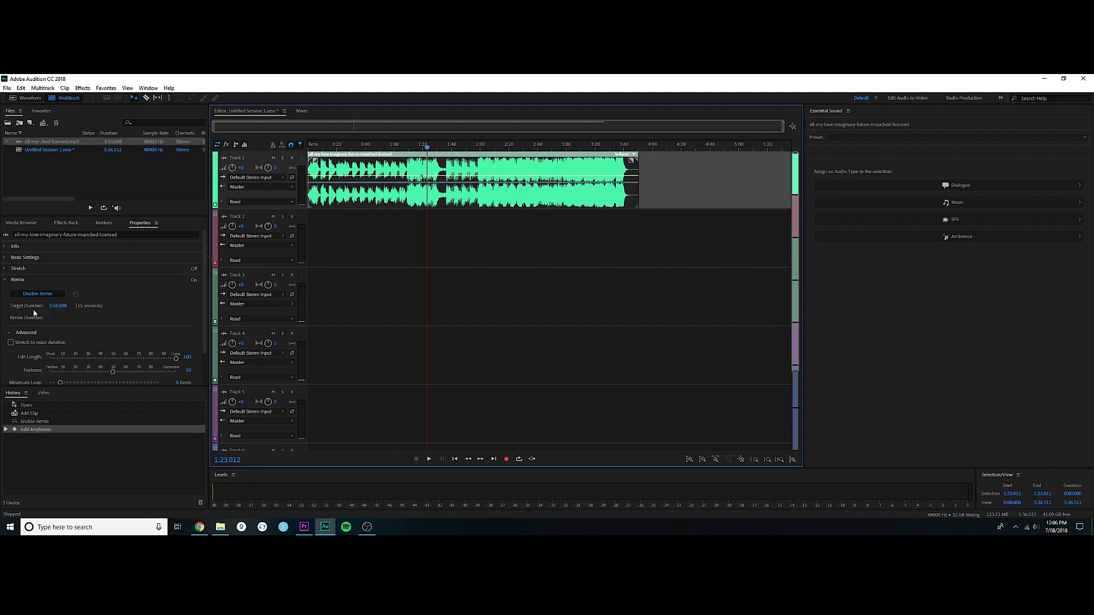
# Set the remix target duration to 1:00.00, shrinking the clip to about 1:07.
pyautogui.click(60, 308)
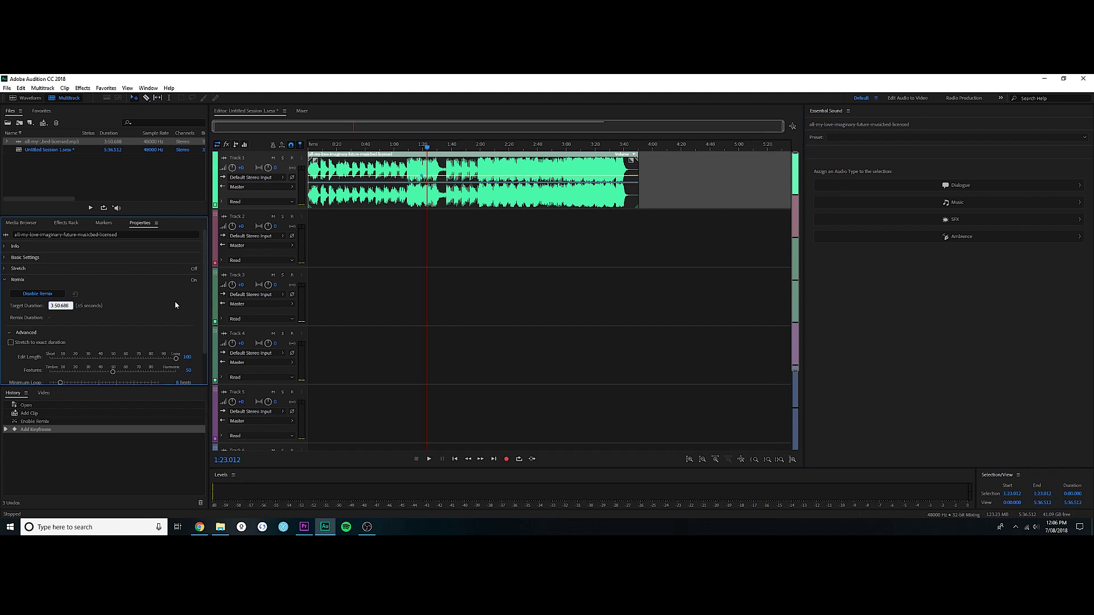
pyautogui.click(52, 306)
pyautogui.press('BackSpace')
pyautogui.write('0')
pyautogui.press('BackSpace')
pyautogui.press('BackSpace')
pyautogui.press('BackSpace')
pyautogui.press('BackSpace')
pyautogui.write('.00')
pyautogui.press('Return')
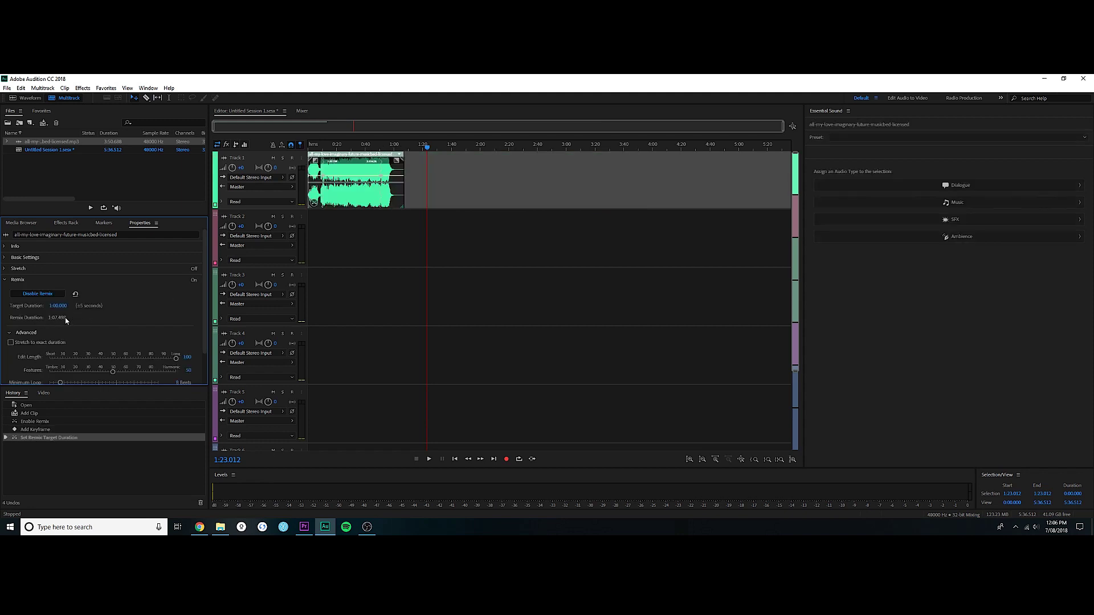
pyautogui.click(314, 147)
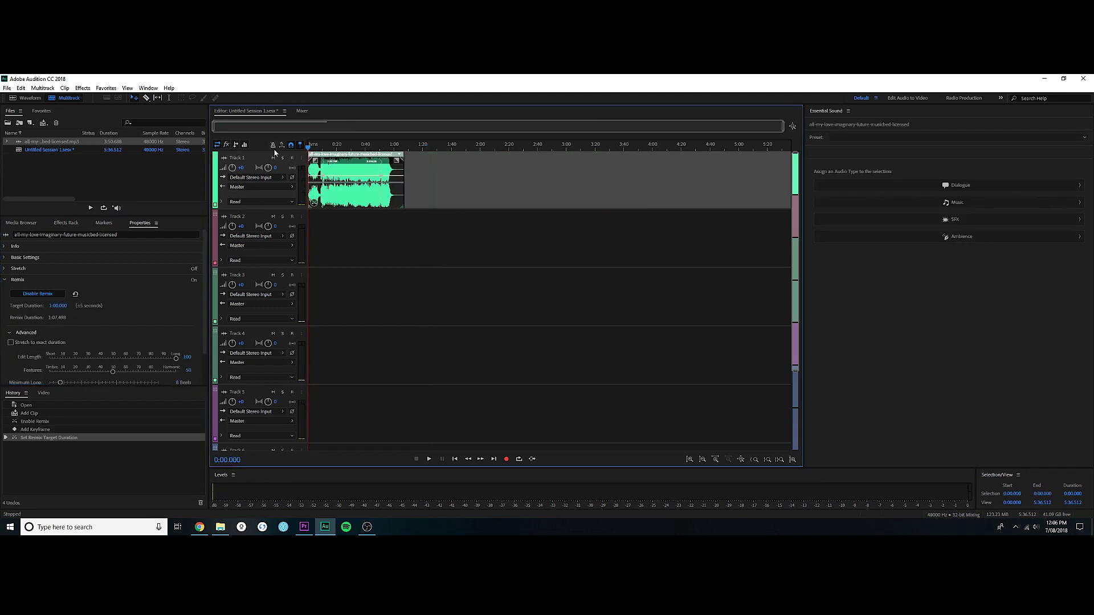
pyautogui.scroll(4, 479, 161)
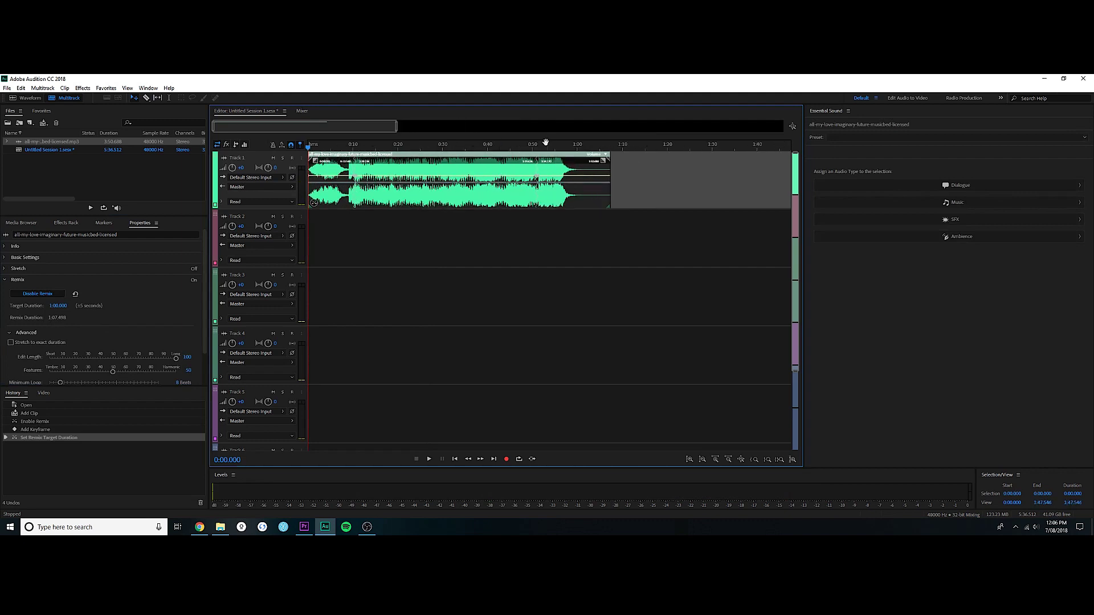
pyautogui.click(536, 144)
pyautogui.scroll(3, 536, 145)
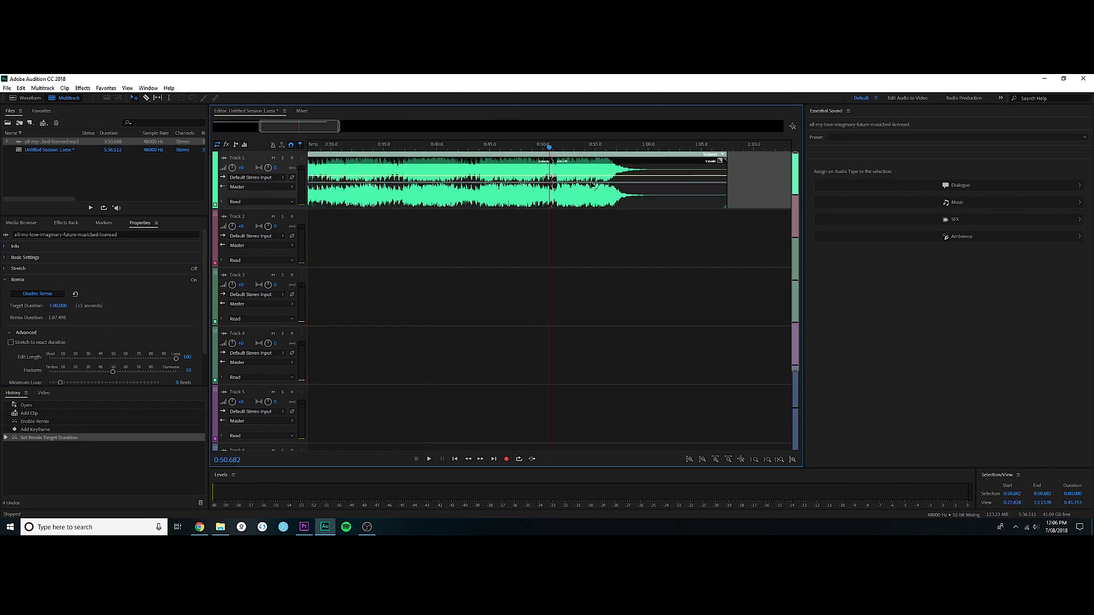
pyautogui.scroll(2, 536, 147)
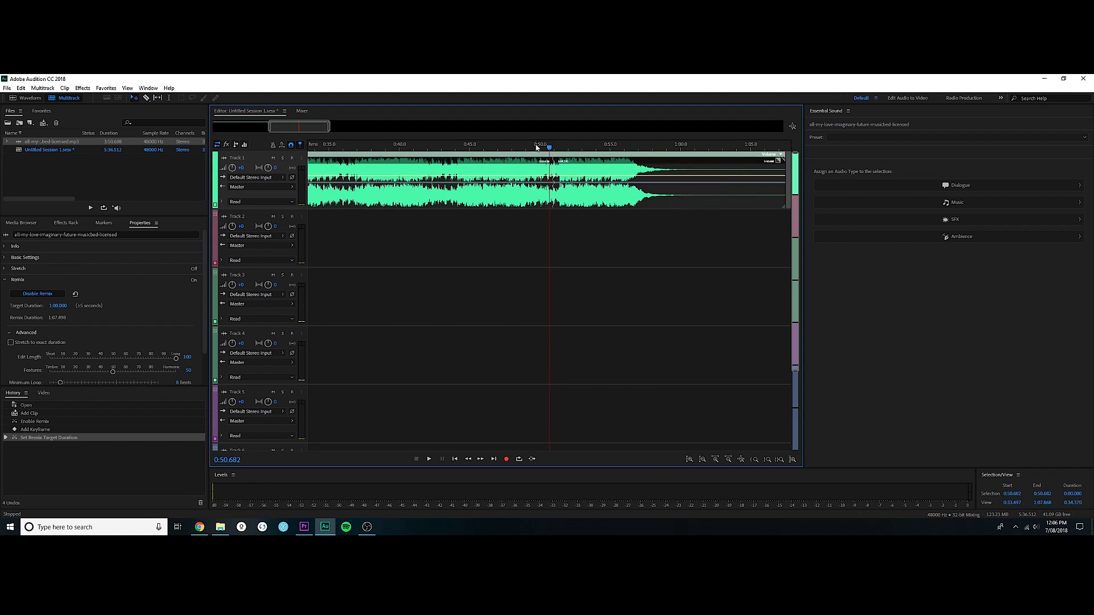
pyautogui.click(539, 147)
pyautogui.press('space')
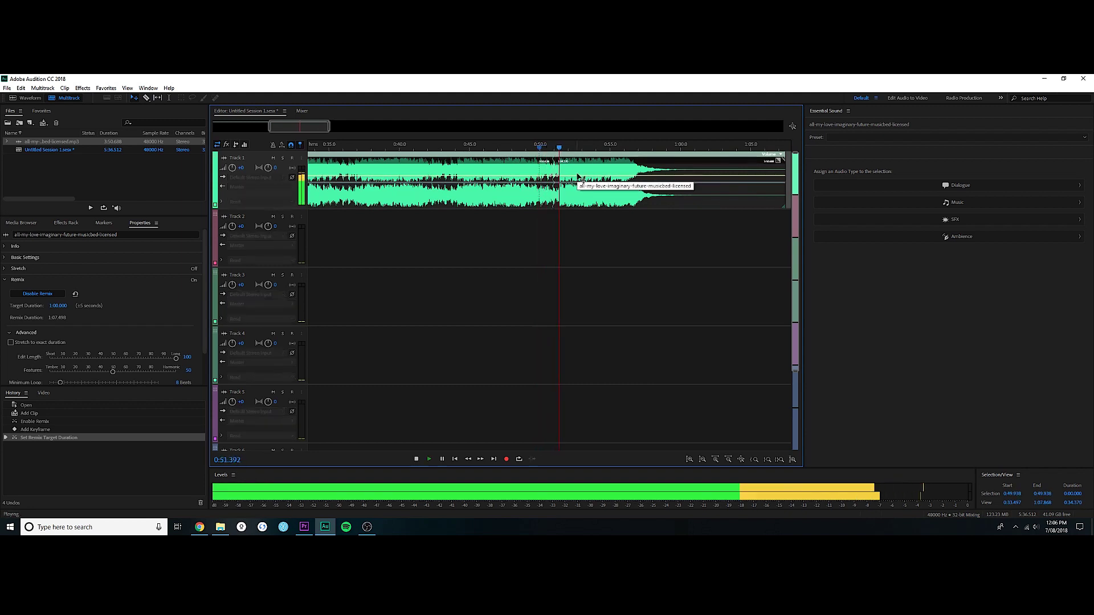
pyautogui.click(536, 148)
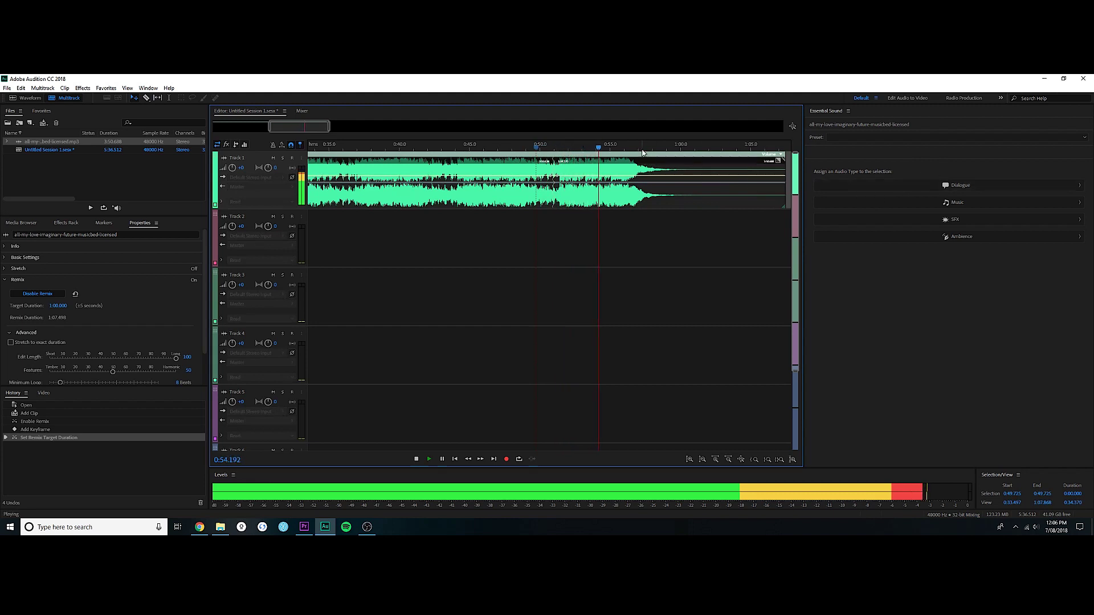
pyautogui.click(642, 149)
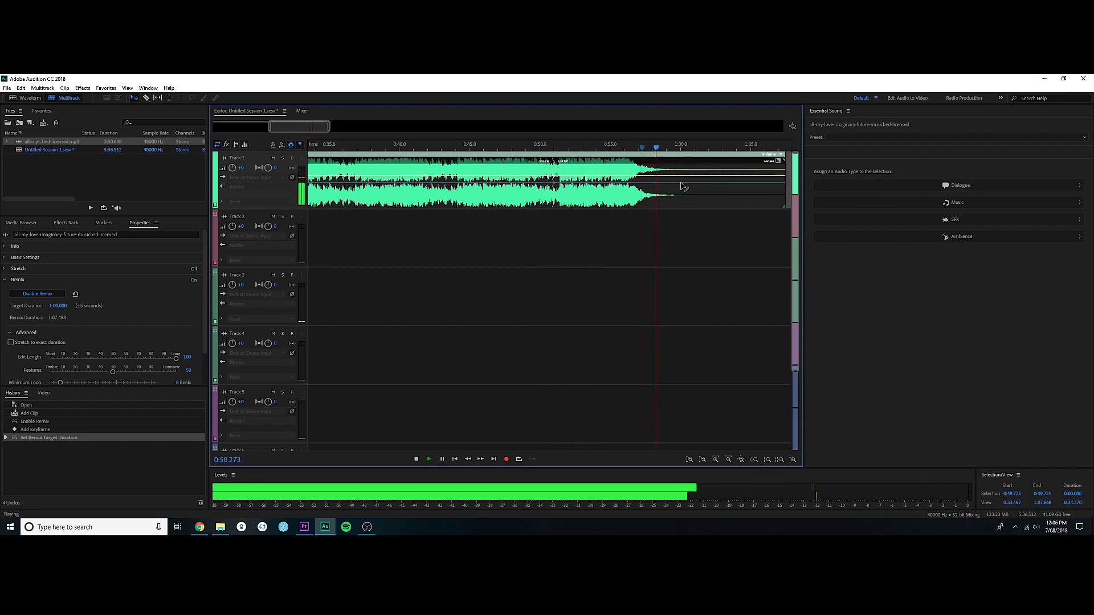
pyautogui.press('space')
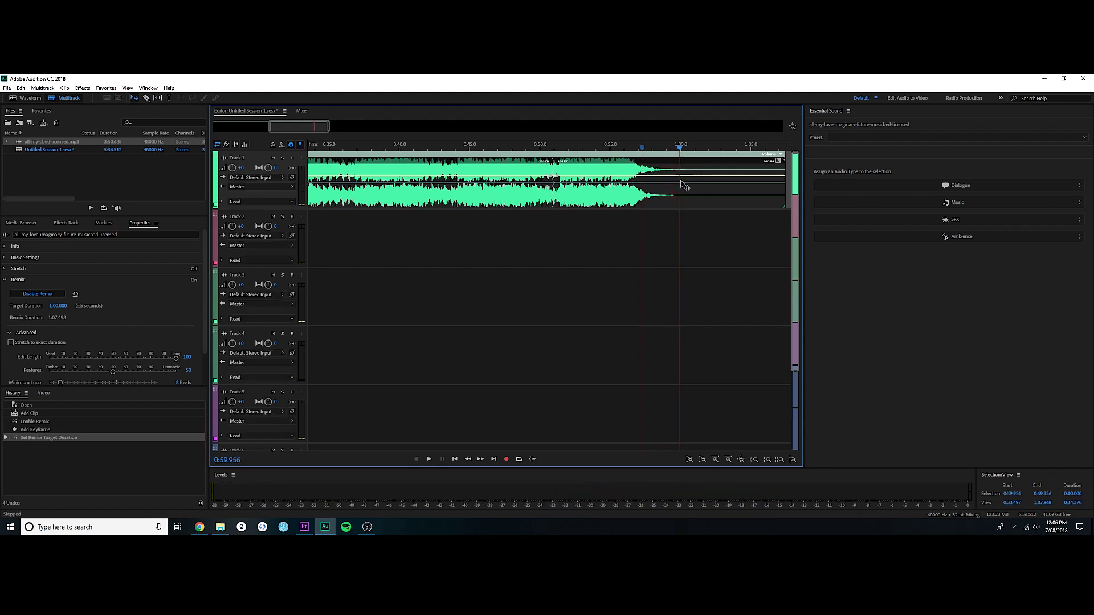
pyautogui.press('space')
pyautogui.press('space')
pyautogui.click(664, 149)
pyautogui.press('space')
pyautogui.press('space')
# Switch from Audition to the Premiere Pro wedding project via the taskbar.
pyautogui.click(305, 526)
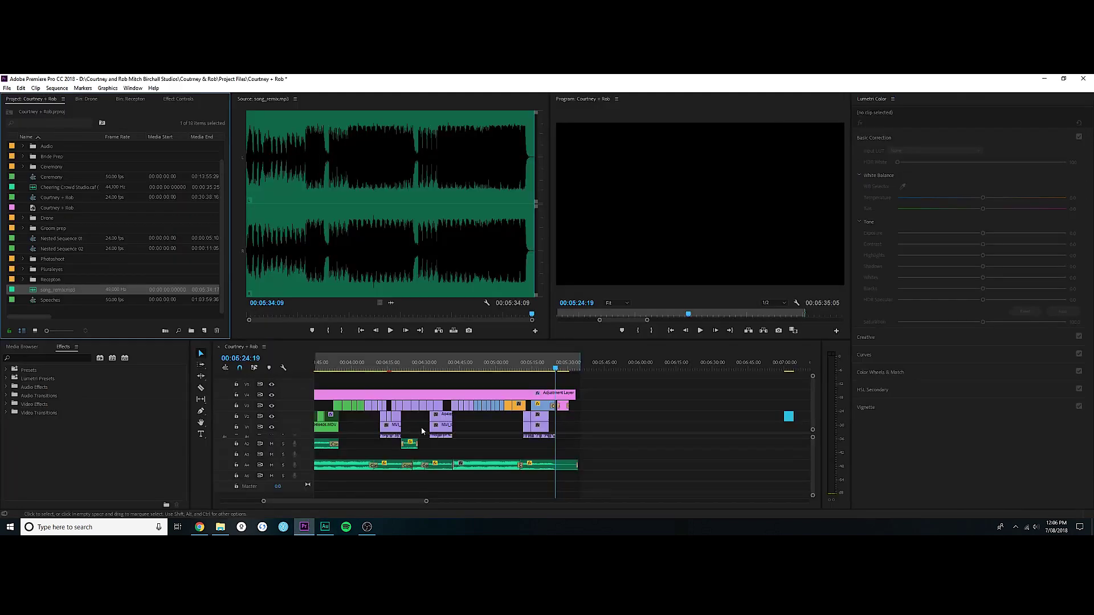